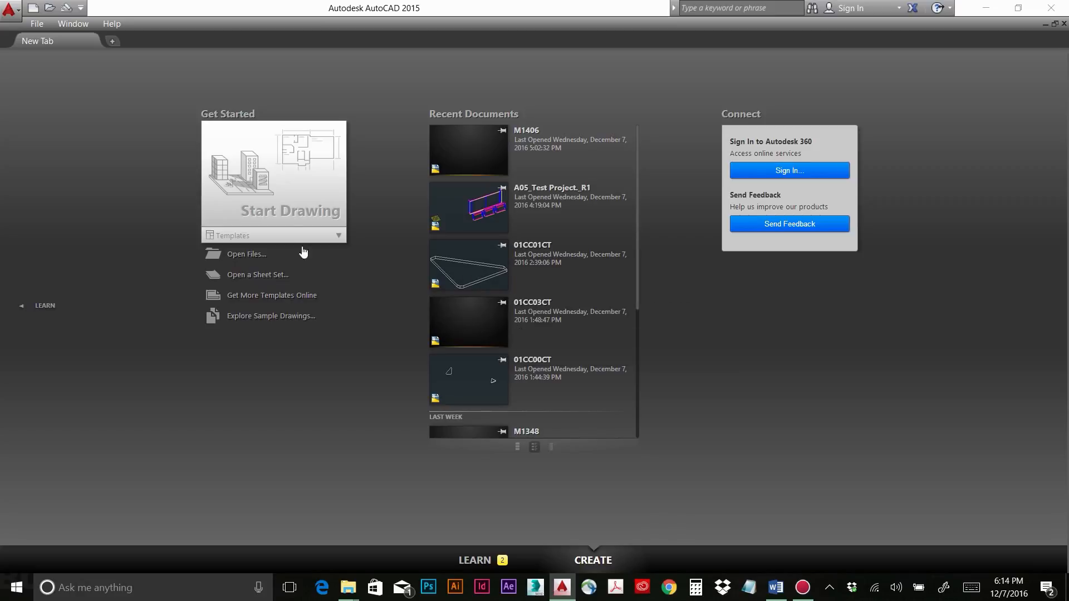
# - Start a new drawing and check the loaded IRIS routines in the command history
pyautogui.click(287, 201)
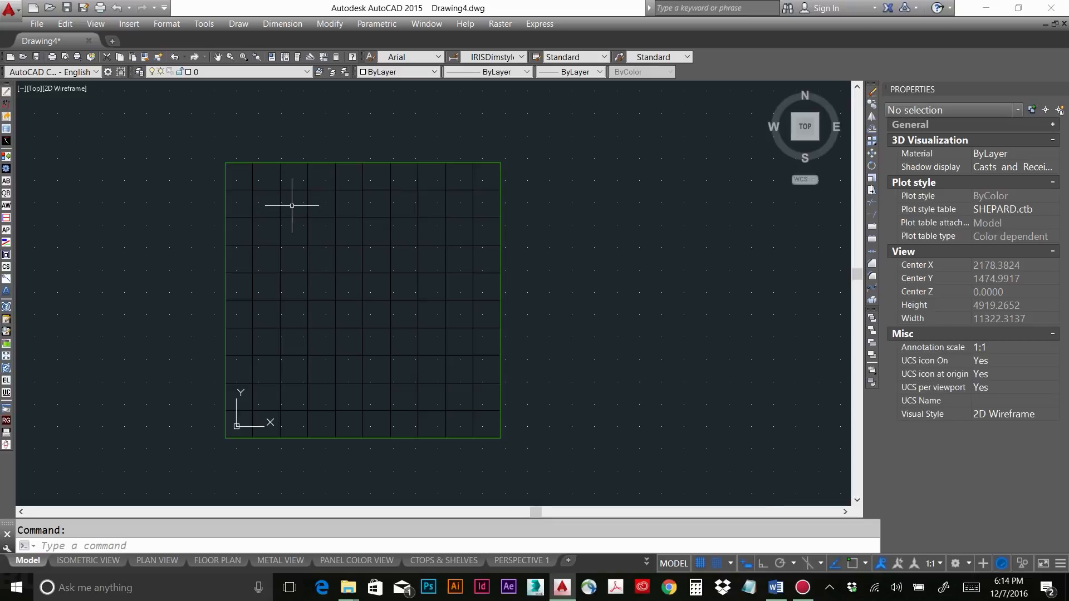
pyautogui.press('F2')
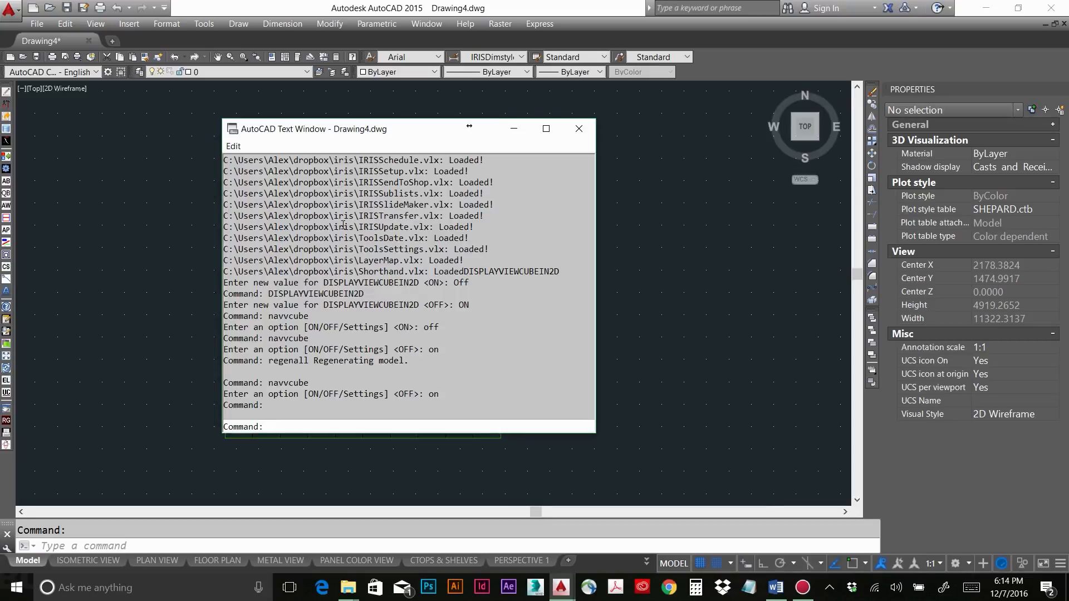
pyautogui.moveTo(399, 249); pyautogui.dragTo(223, 170)
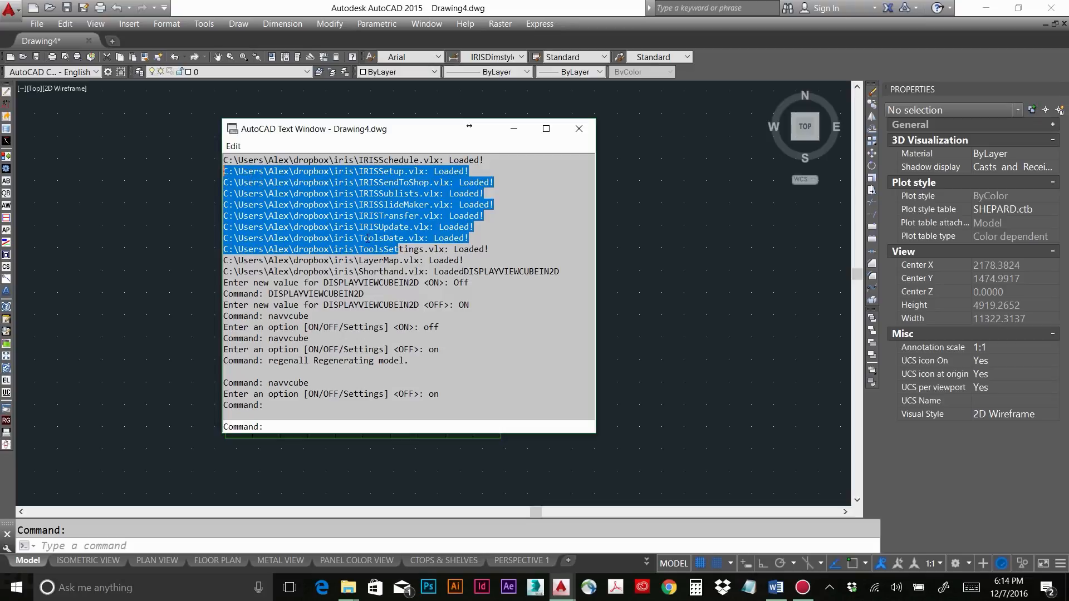
pyautogui.press('F2')
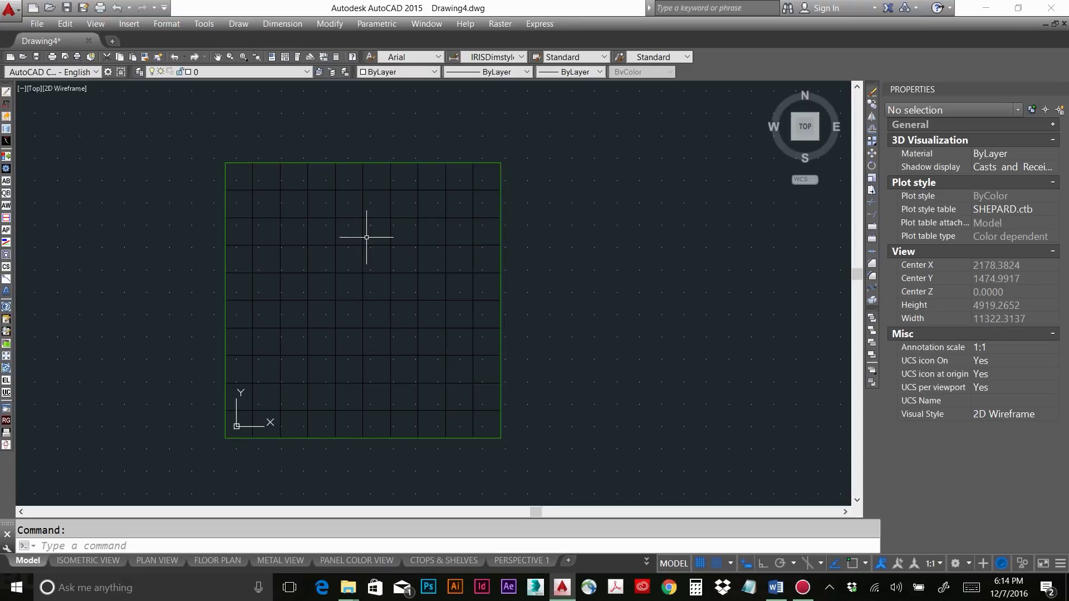
# - Turn snap off and run IRISCustomInfo from the IRIS hot keys list (IHK) to open the project information
pyautogui.press('F9')
pyautogui.write('IHK')
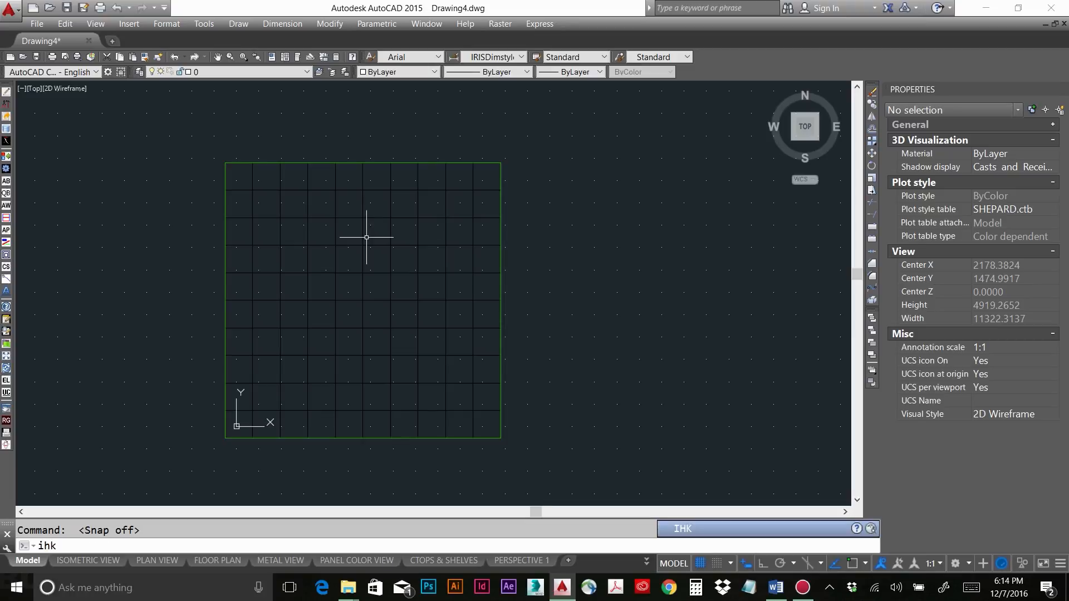
pyautogui.press('Return')
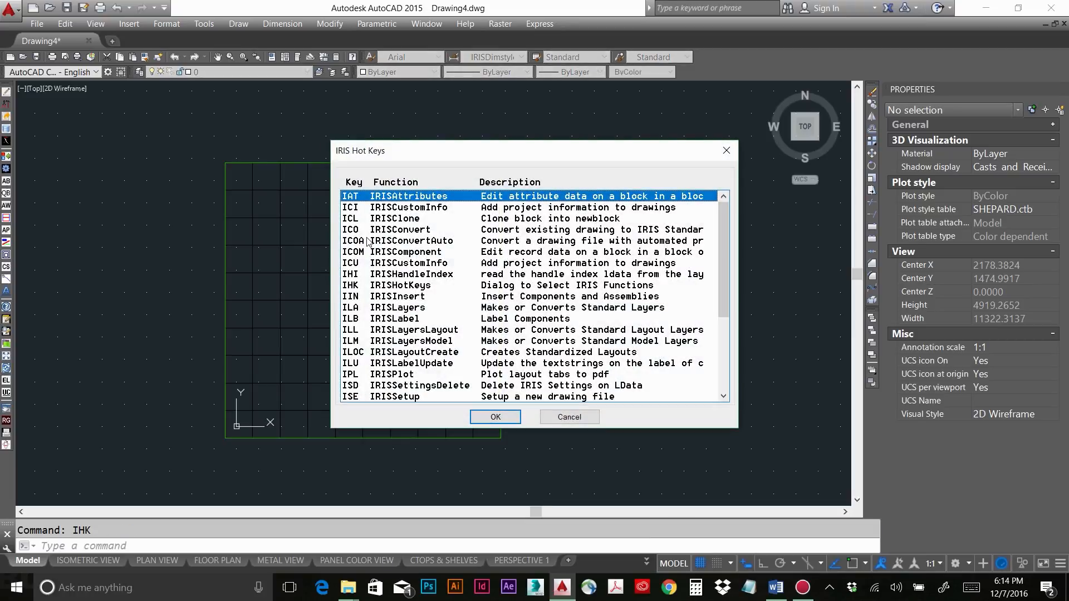
pyautogui.click(396, 208)
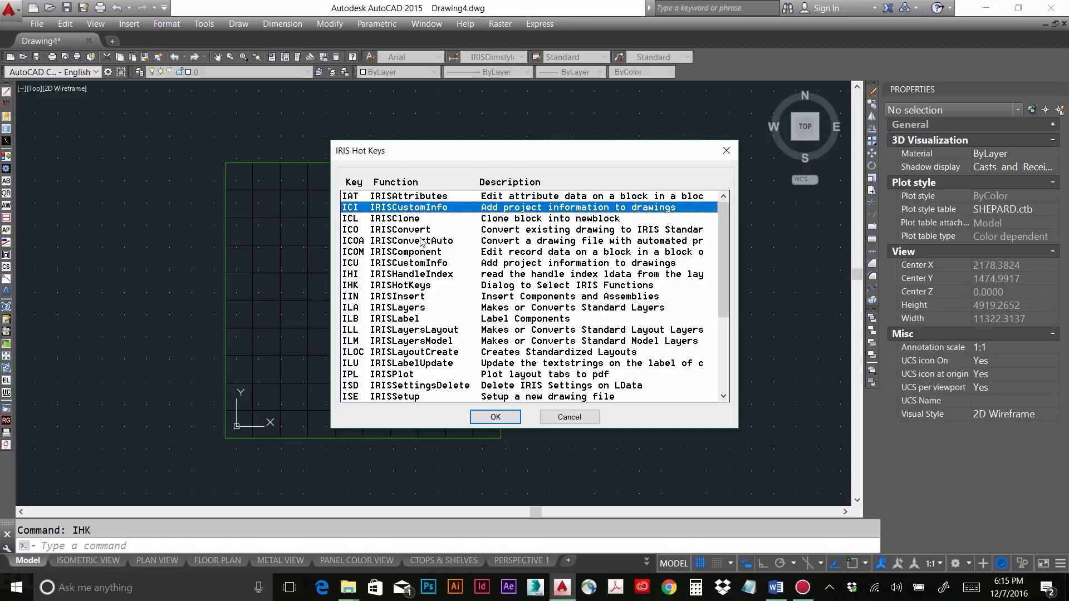
pyautogui.click(82, 544)
pyautogui.doubleClick(369, 209)
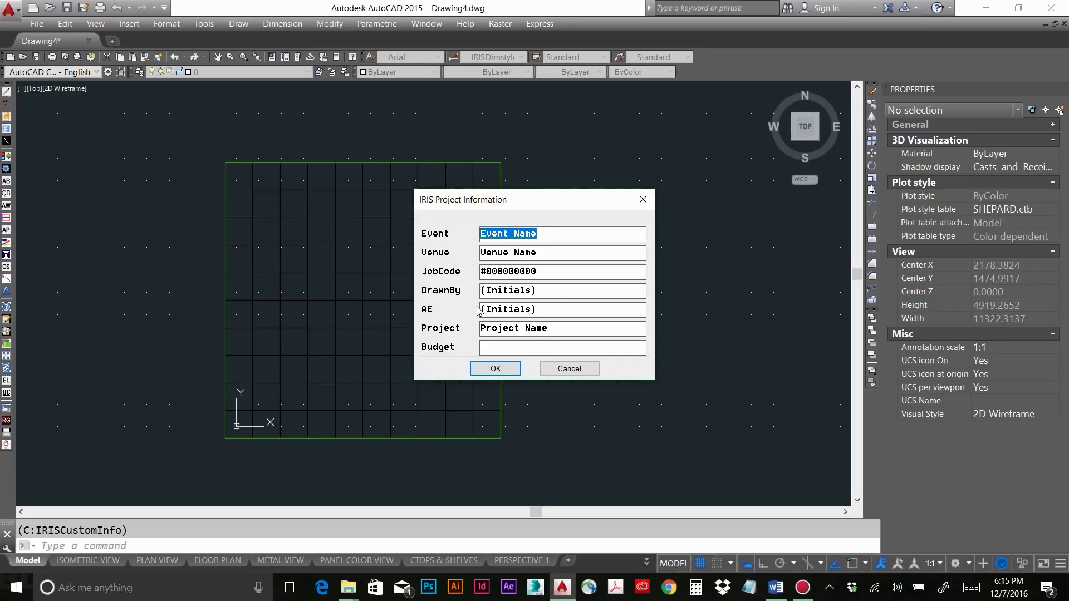
# - Set the project's event to "Cincy Expo" and its venue to "Duke Energy Center"
pyautogui.write('cINCY')
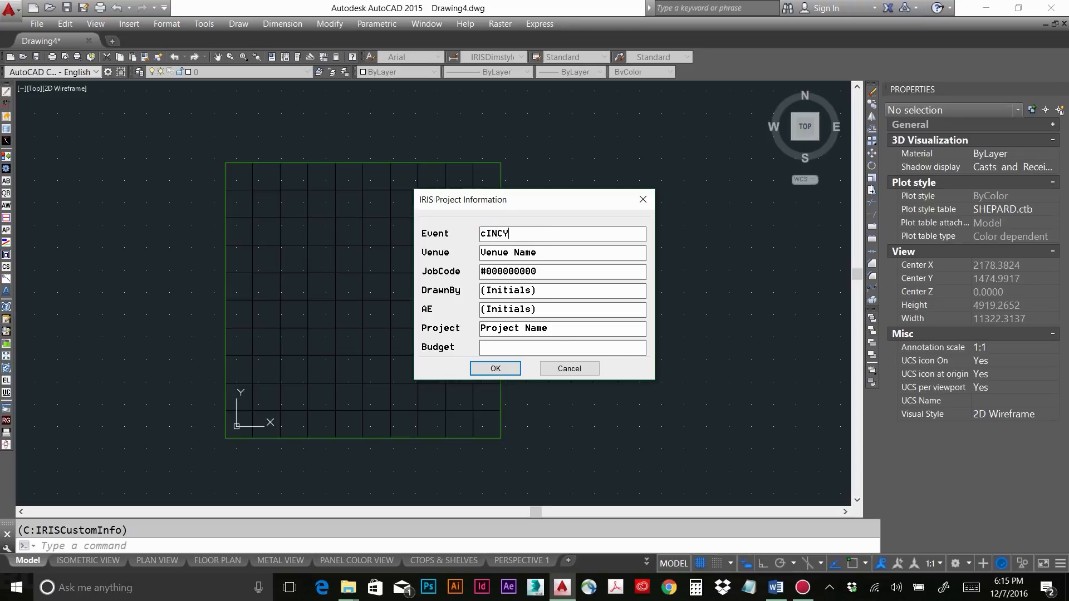
pyautogui.press('BackSpace')
pyautogui.press('BackSpace')
pyautogui.press('BackSpace')
pyautogui.press('BackSpace')
pyautogui.press('BackSpace')
pyautogui.write('Cincy Expo')
pyautogui.press('Tab')
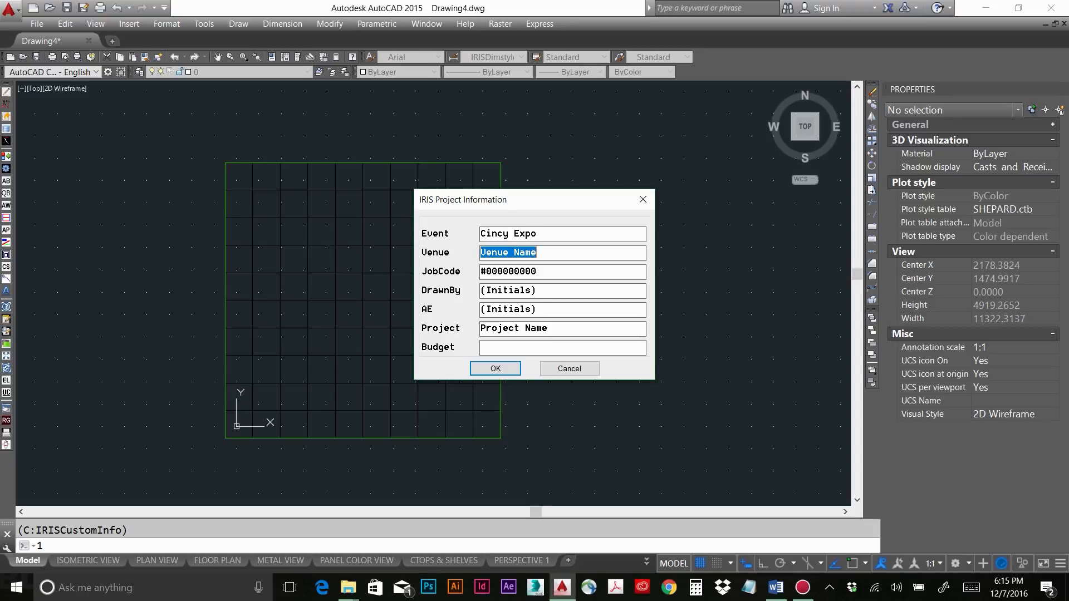
pyautogui.write('Du')
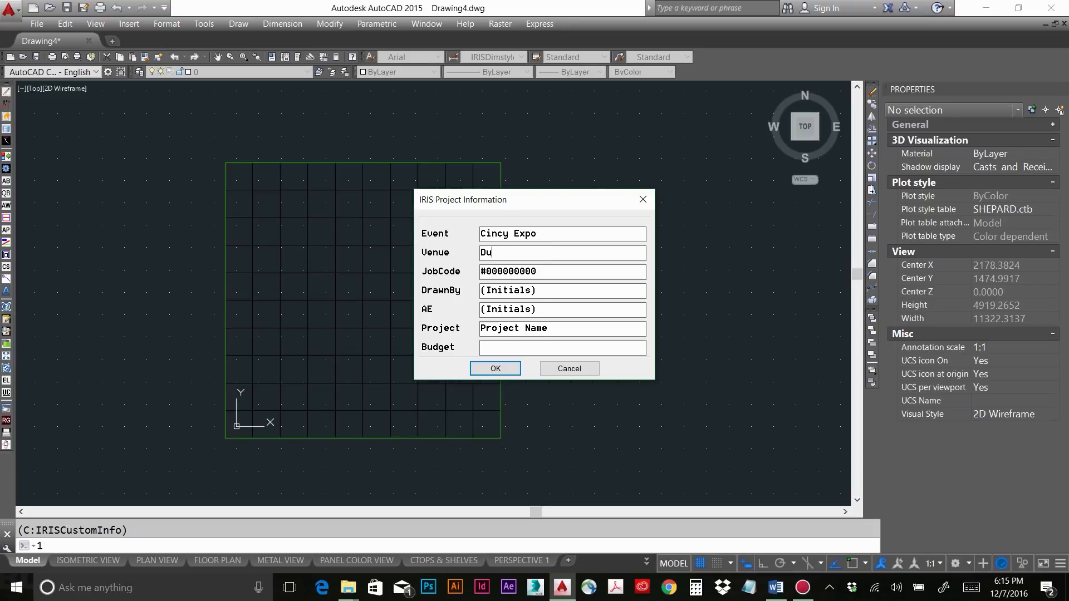
pyautogui.write('ke Energy Center')
pyautogui.press('Tab')
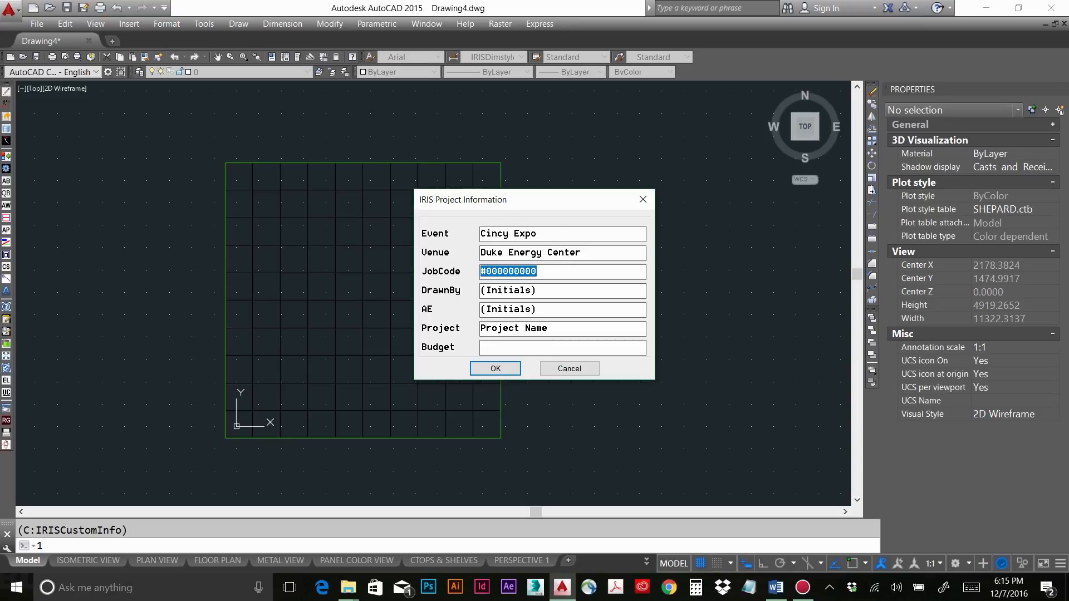
# - Enter the job code, the drafter's initials and the account executive's initials in the project information
pyautogui.write('X')
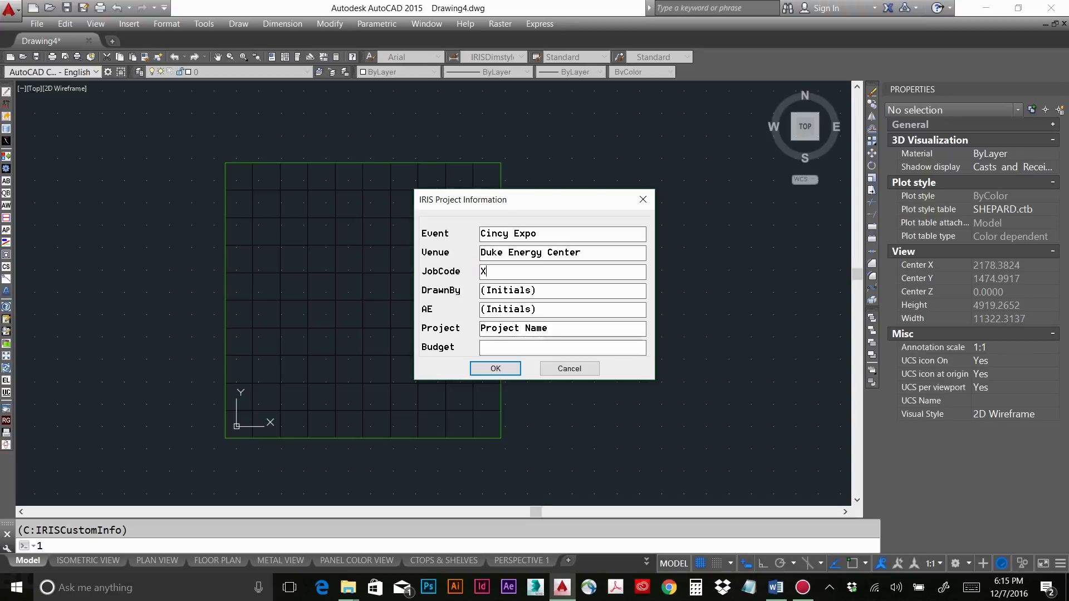
pyautogui.write('123456789')
pyautogui.press('Tab')
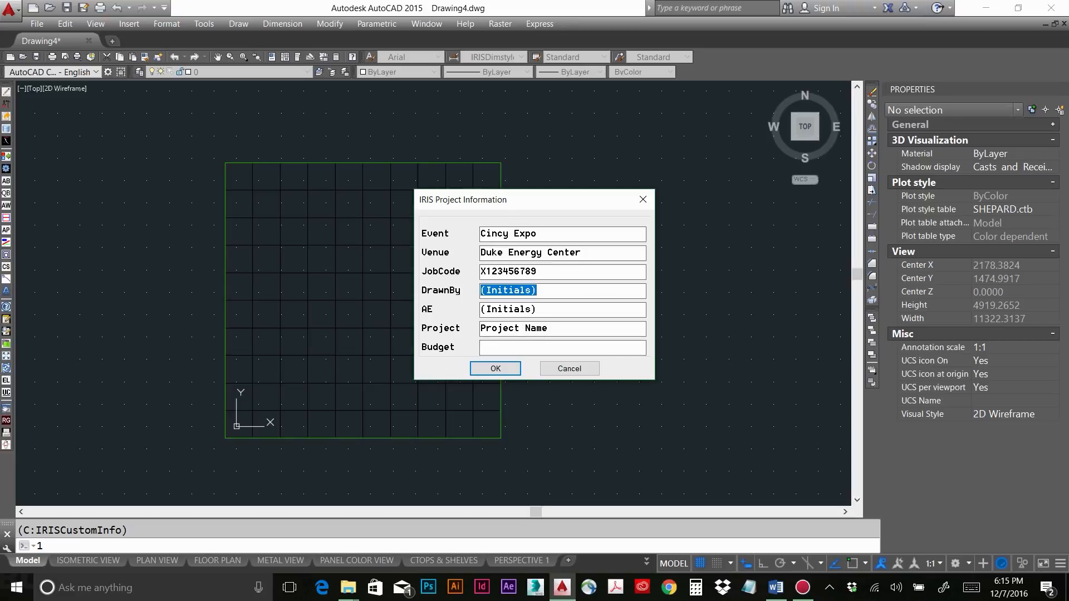
pyautogui.write('ACB')
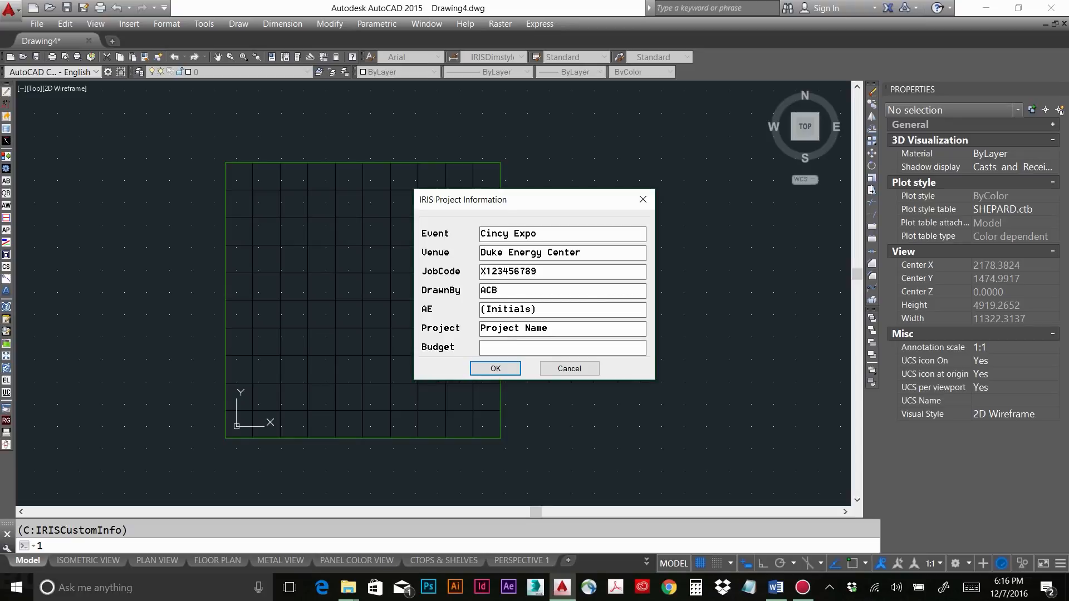
pyautogui.press('Tab')
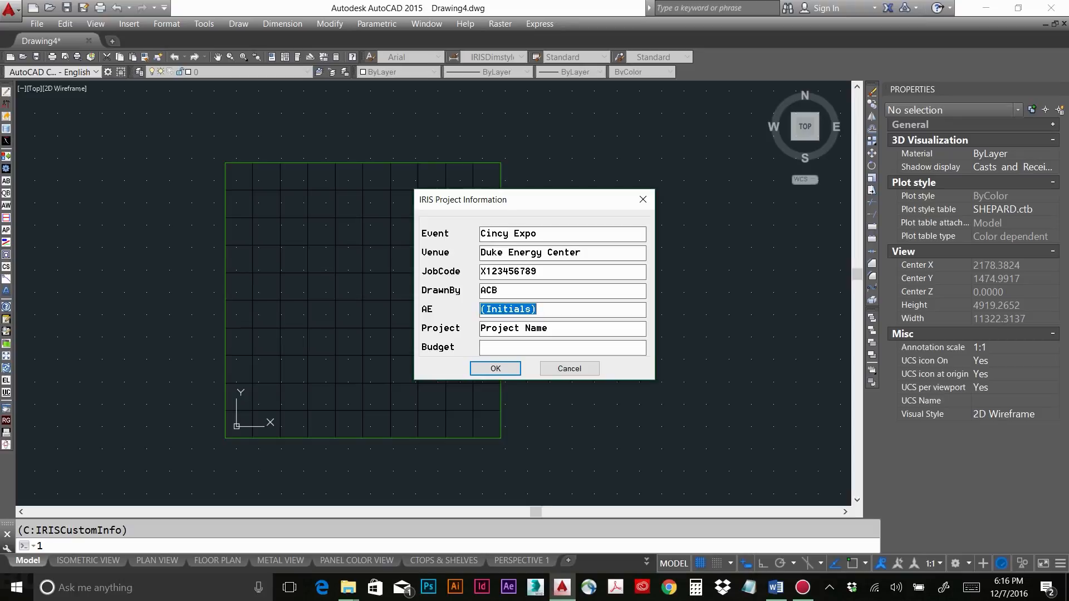
pyautogui.write('BOB')
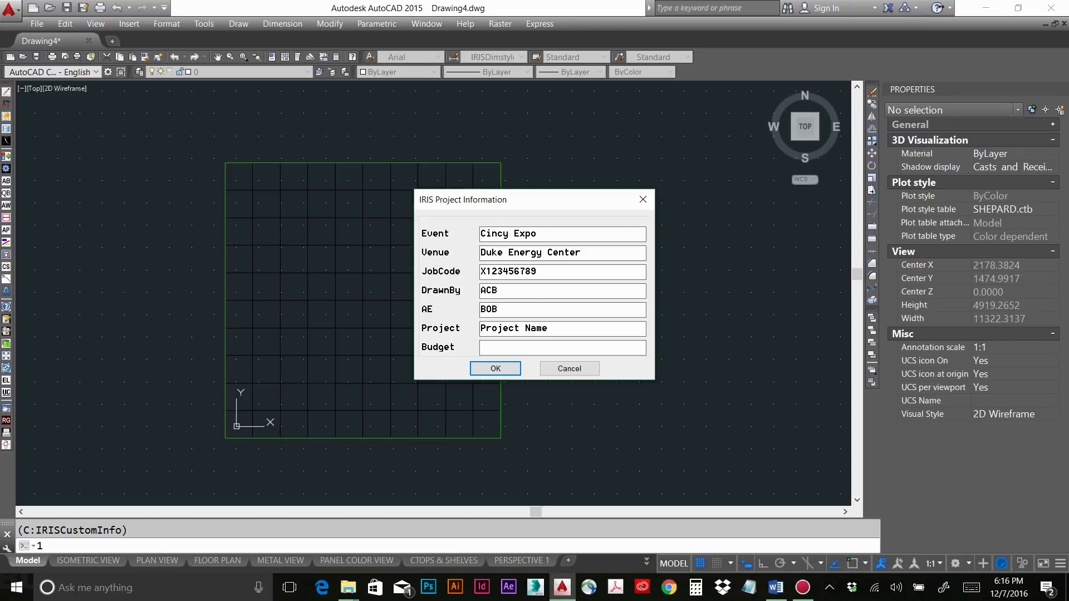
pyautogui.press('Tab')
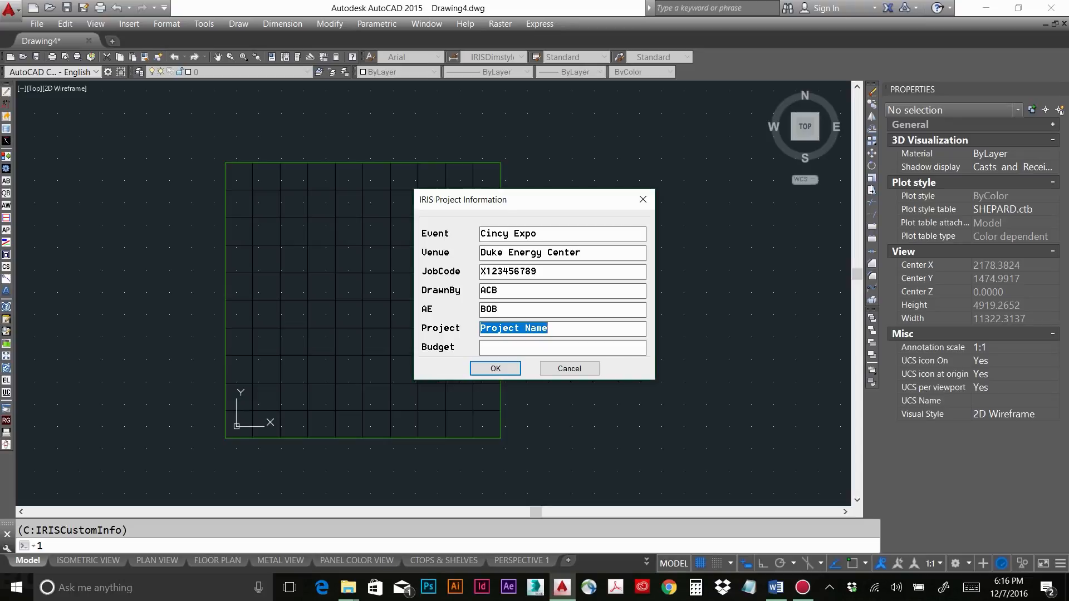
# - Set the project name to "Cincy Entrance Unit" and accept the project information
pyautogui.write('Cincy Entra')
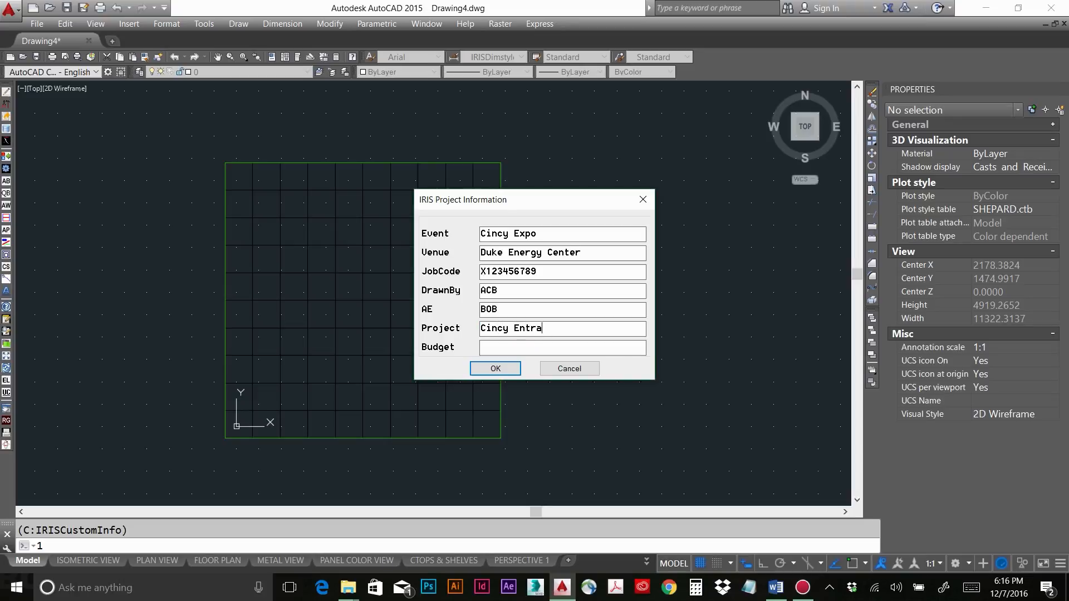
pyautogui.write('nce Unit')
pyautogui.click(509, 372)
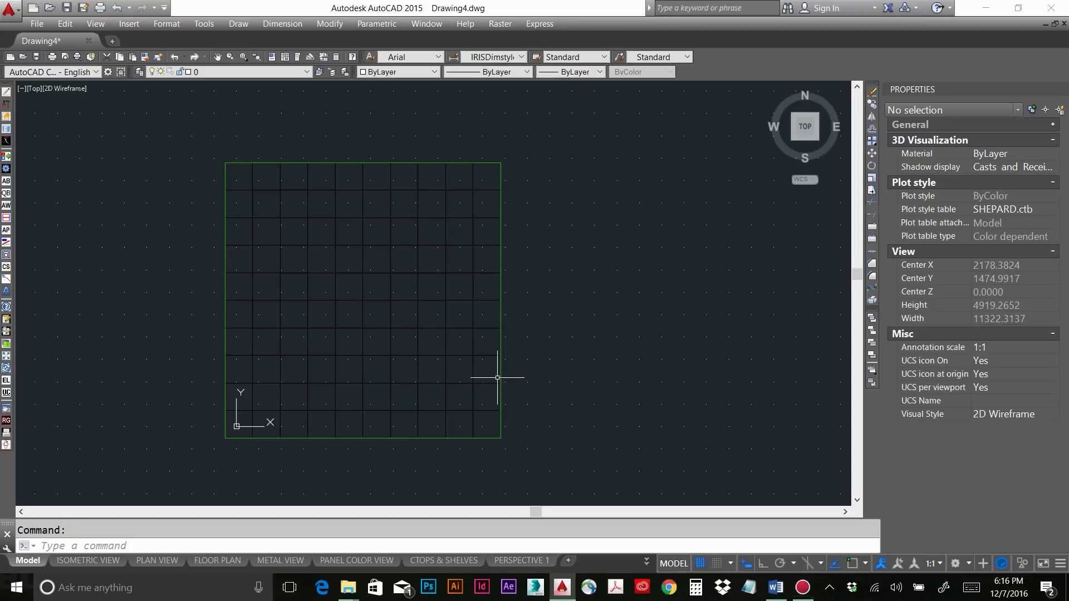
# - Examine the project information in the title block of the ISOMETRIC VIEW layout
pyautogui.press('F9')
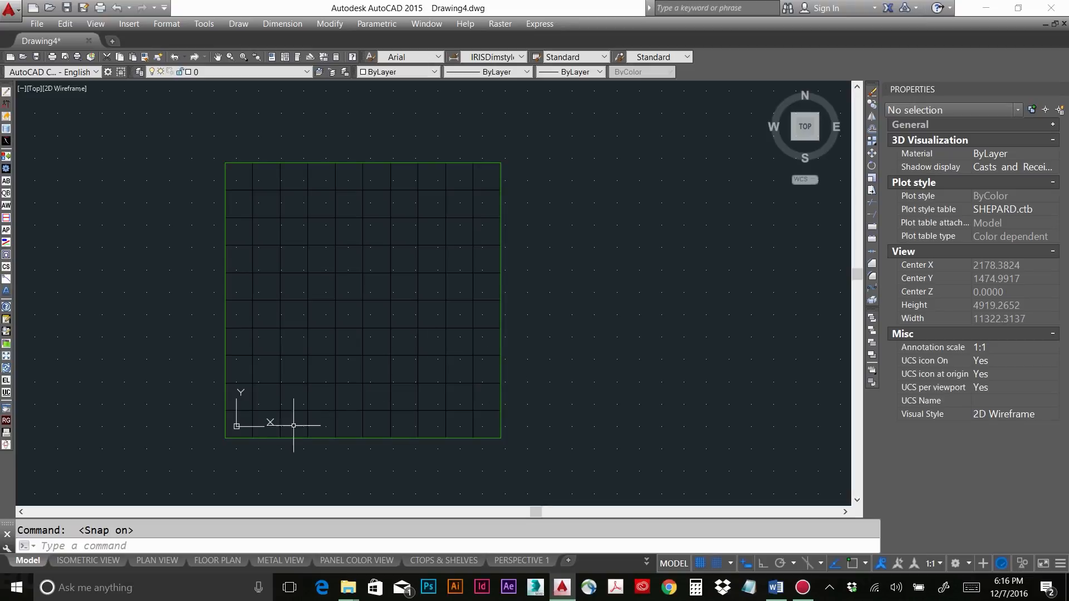
pyautogui.click(104, 564)
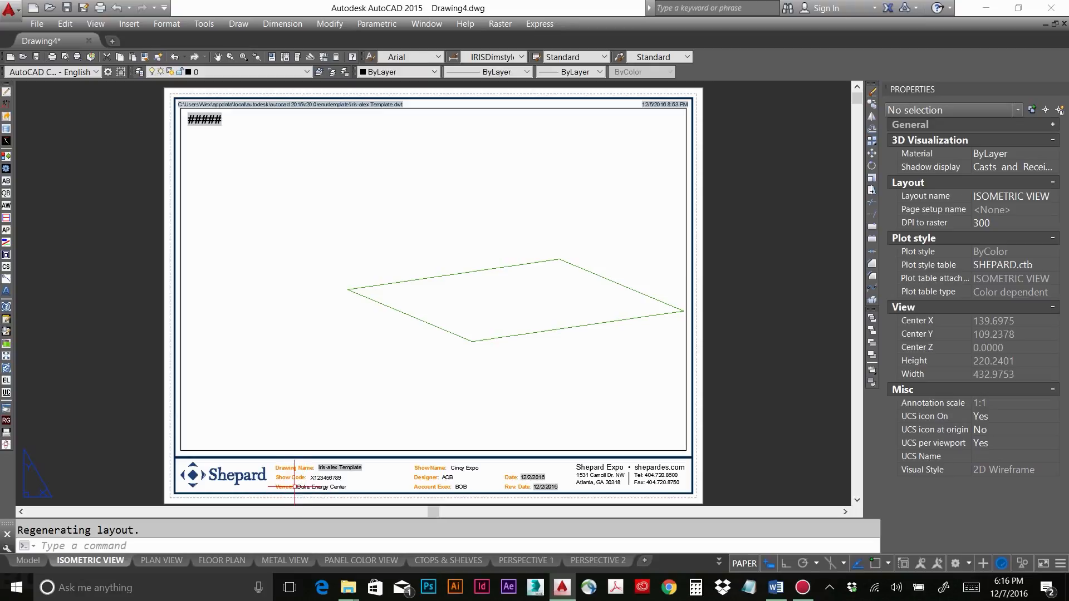
pyautogui.scroll(2, 294, 487)
pyautogui.moveTo(295, 487); pyautogui.dragTo(277, 462, button='middle')
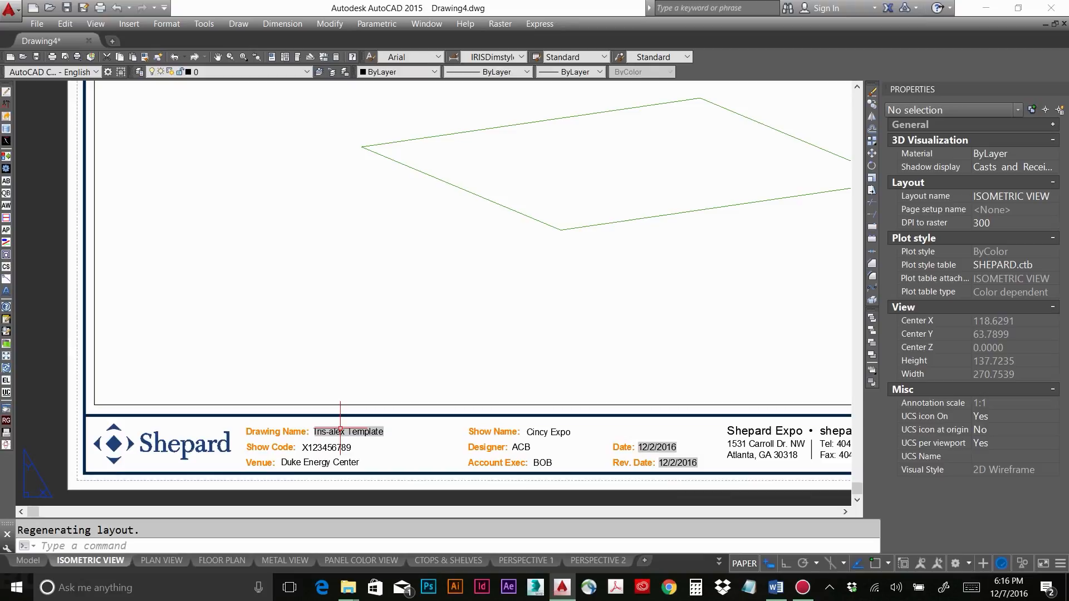
pyautogui.write('z')
pyautogui.press('Return')
pyautogui.write('e')
pyautogui.press('Return')
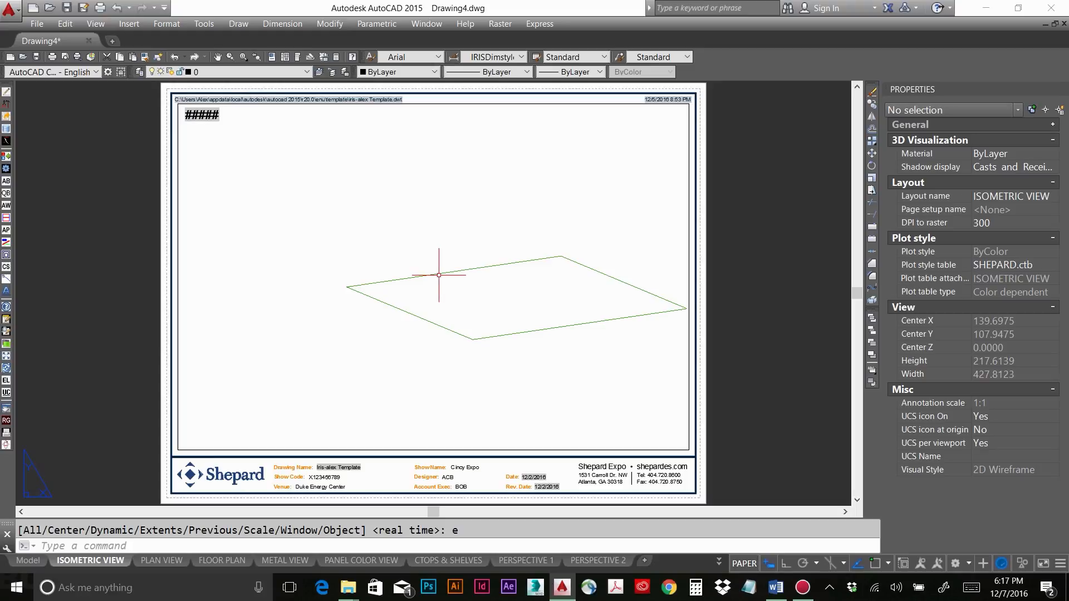
# - Enter and leave the isometric layout's viewport, and select its border to examine the viewport's shade plot property
pyautogui.doubleClick(415, 239)
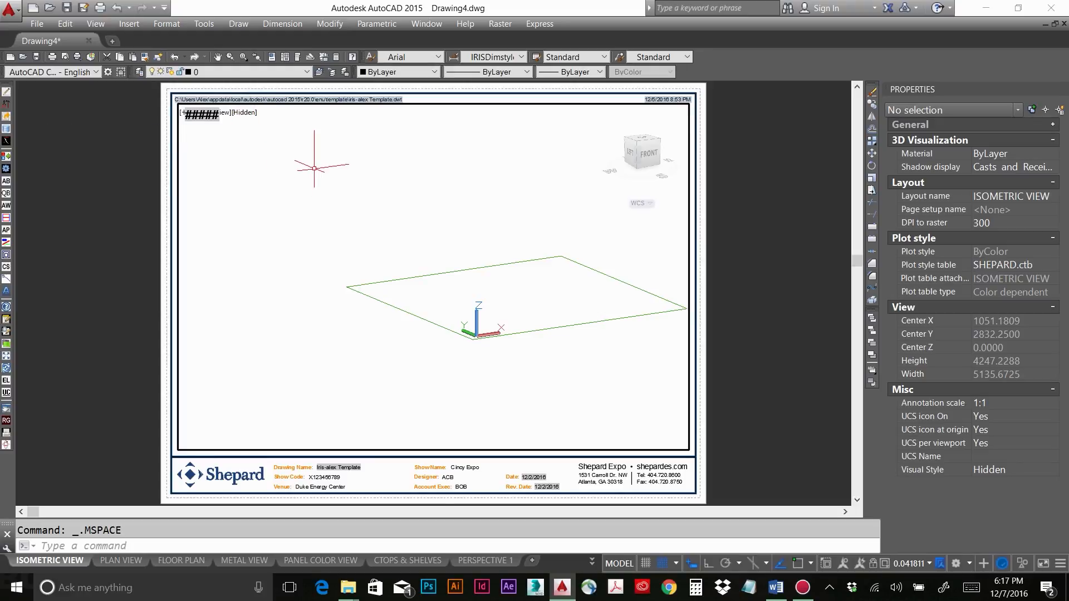
pyautogui.write('ps')
pyautogui.press('Return')
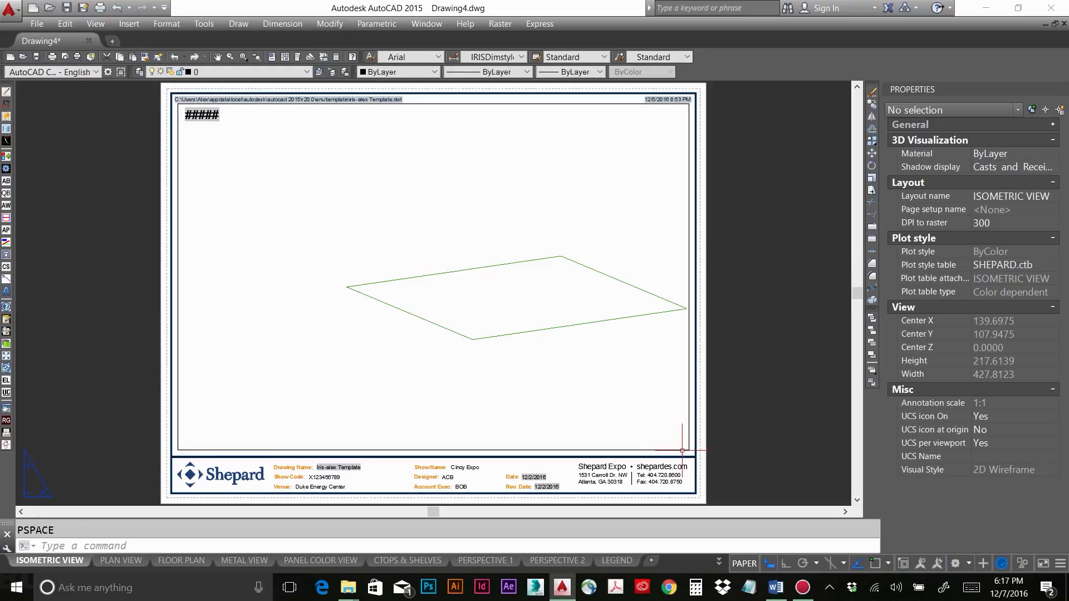
pyautogui.click(684, 450)
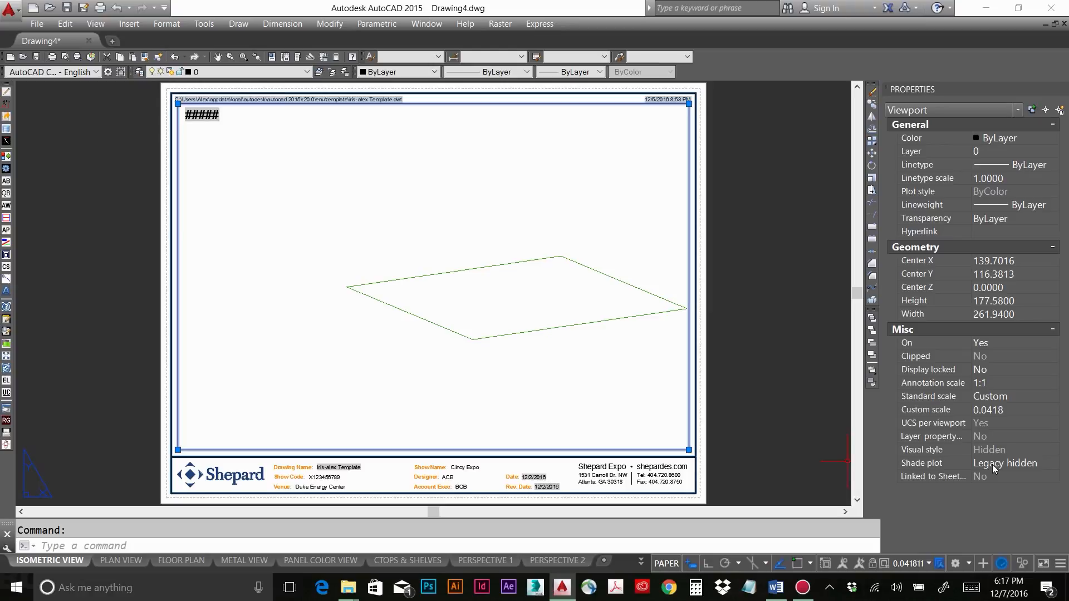
pyautogui.press('F9')
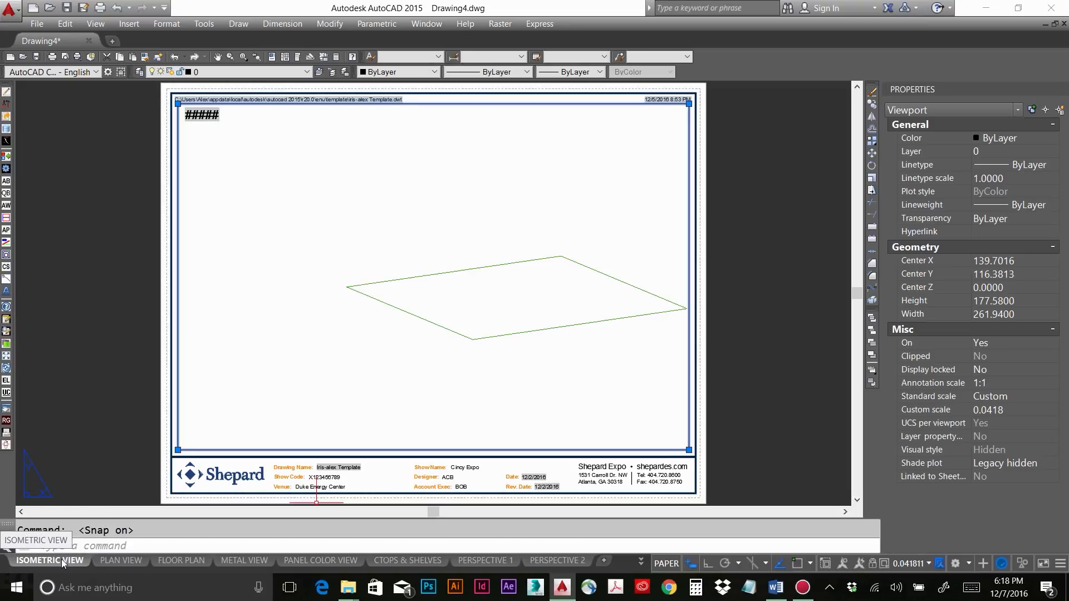
# - Look through the remaining layouts from PLAN VIEW to LABOR and examine their sheets
pyautogui.click(120, 561)
pyautogui.click(181, 562)
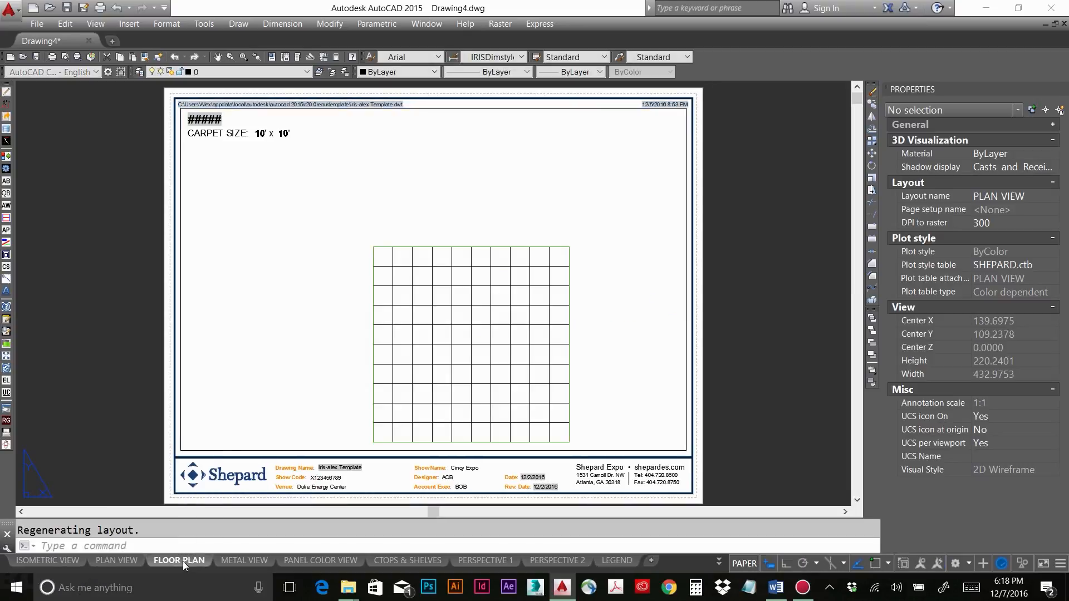
pyautogui.click(243, 560)
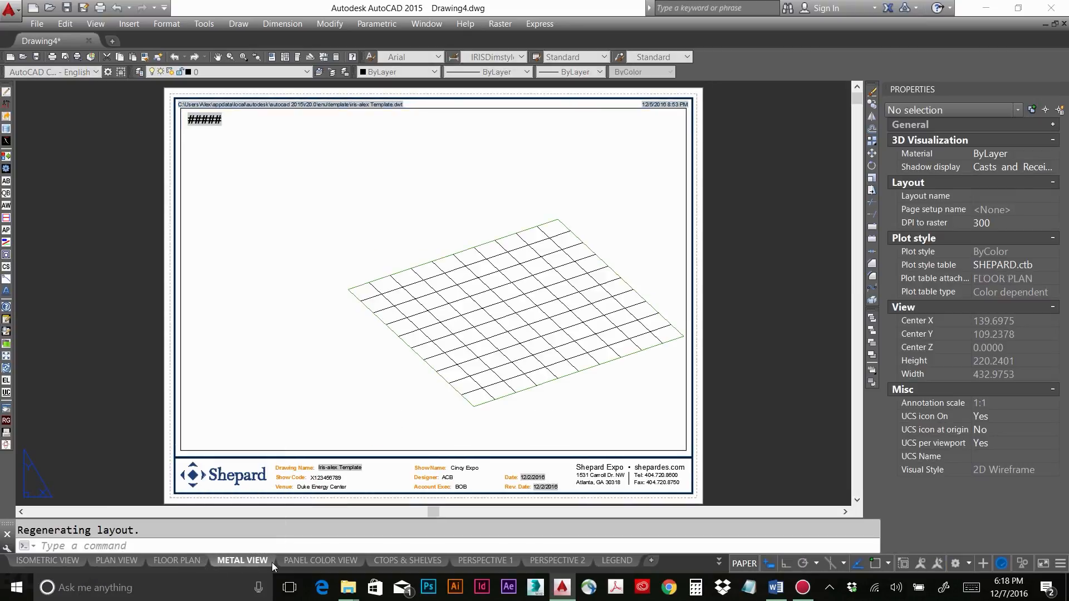
pyautogui.click(317, 560)
pyautogui.click(412, 560)
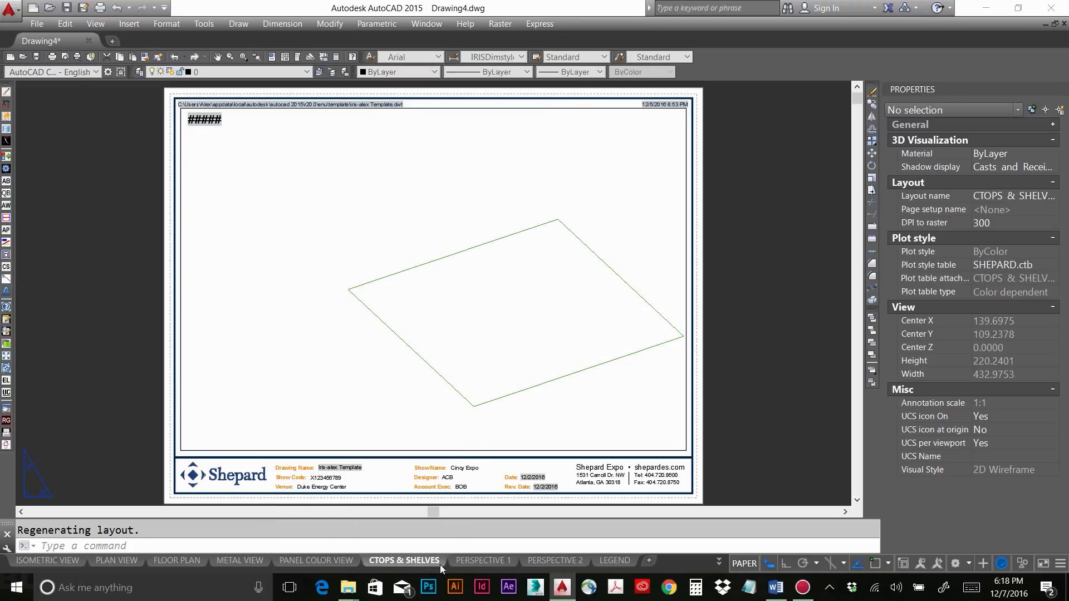
pyautogui.click(463, 560)
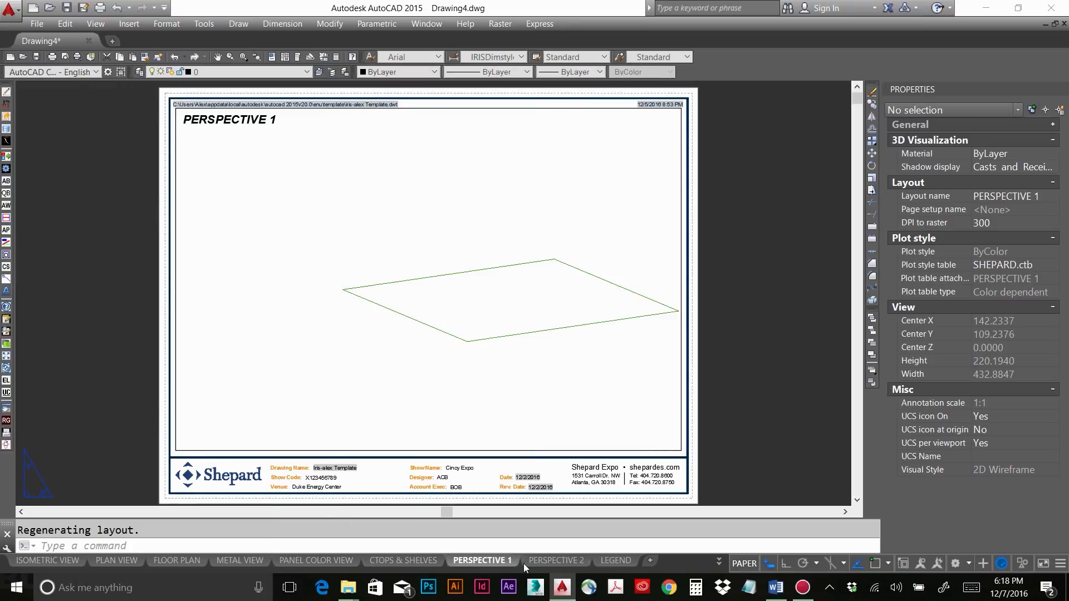
pyautogui.click(557, 560)
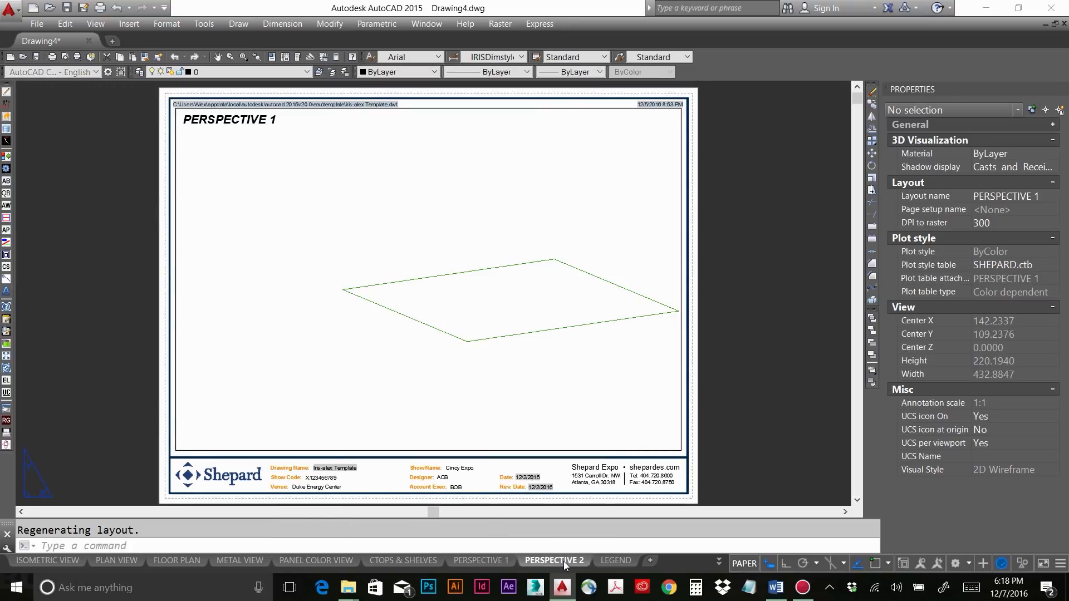
pyautogui.click(620, 557)
pyautogui.click(621, 557)
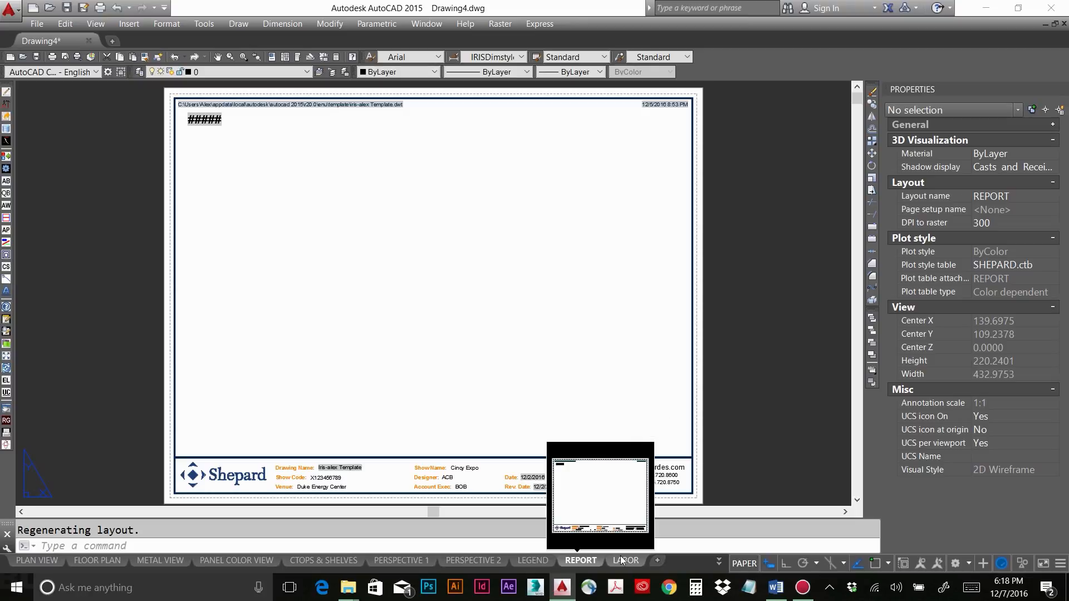
pyautogui.click(622, 560)
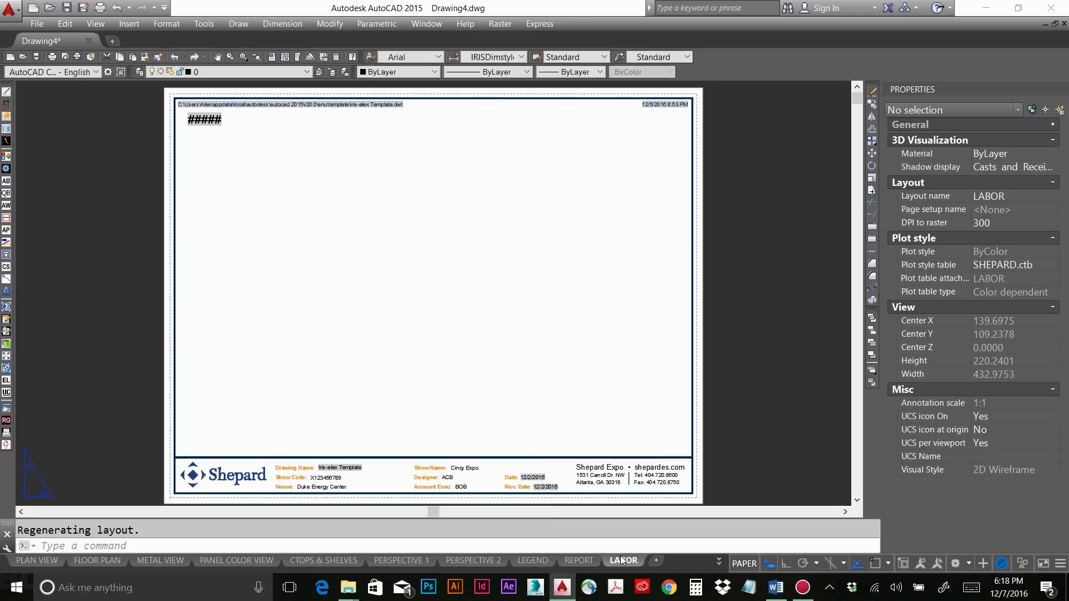
# - Examine the sheets of the LEGEND, REPORT, LABOR and SUMMARY layouts, and return to the ISOMETRIC VIEW layout
pyautogui.click(623, 560)
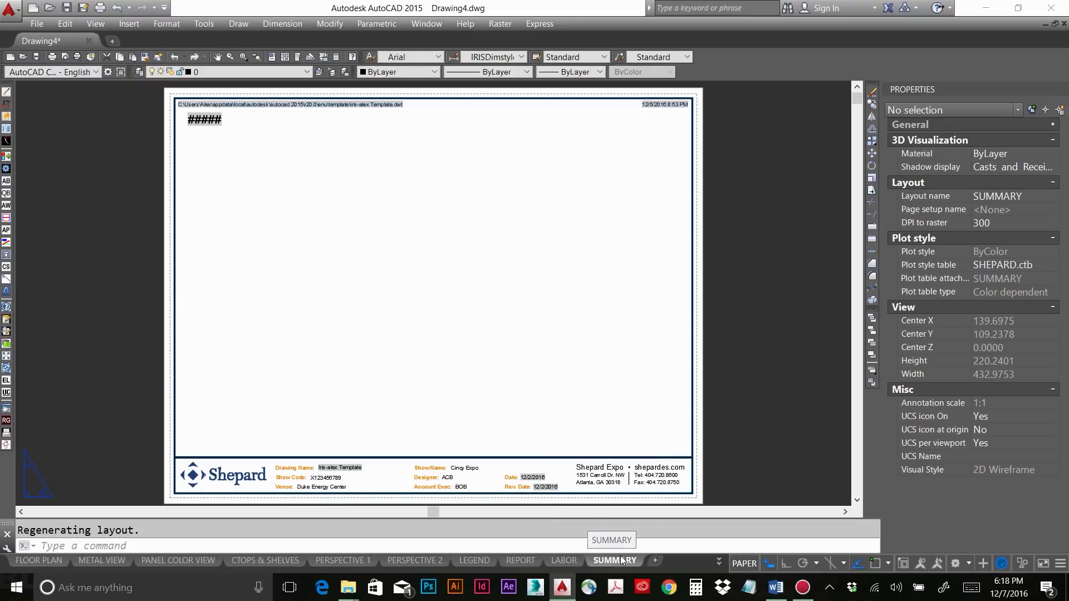
pyautogui.click(34, 562)
pyautogui.click(36, 569)
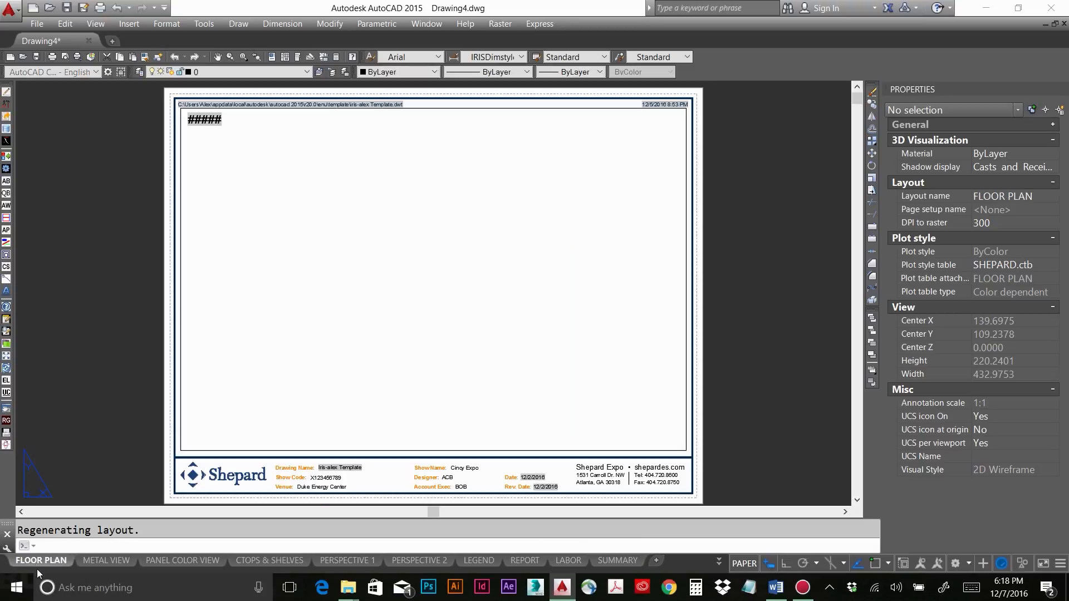
pyautogui.click(36, 569)
pyautogui.click(37, 569)
pyautogui.hotkey('ctrl', 'pagedown')
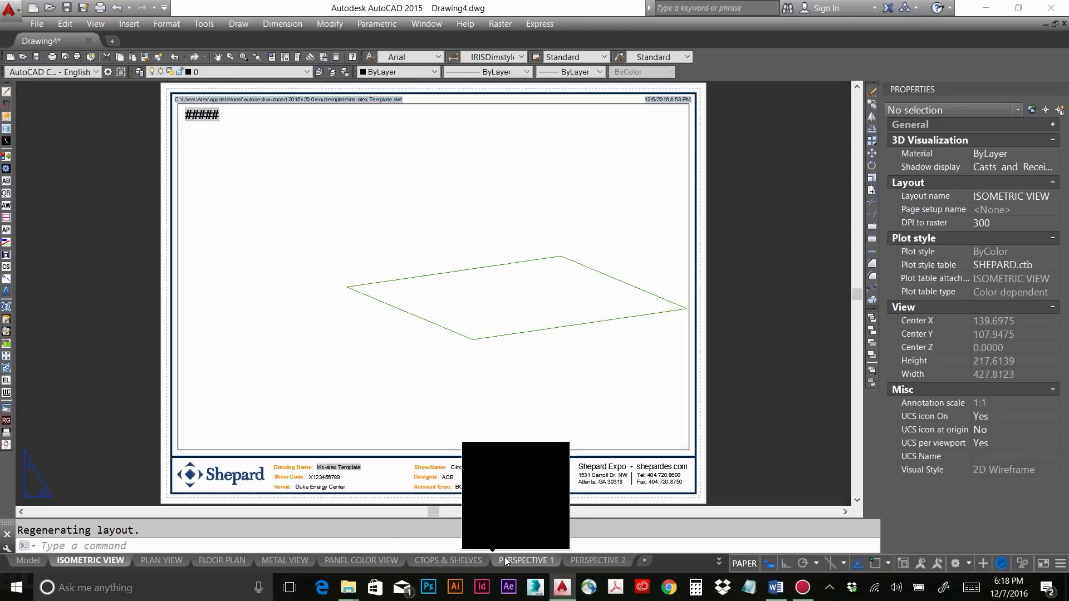
pyautogui.click(606, 563)
pyautogui.hotkey('ctrl', 'pagedown')
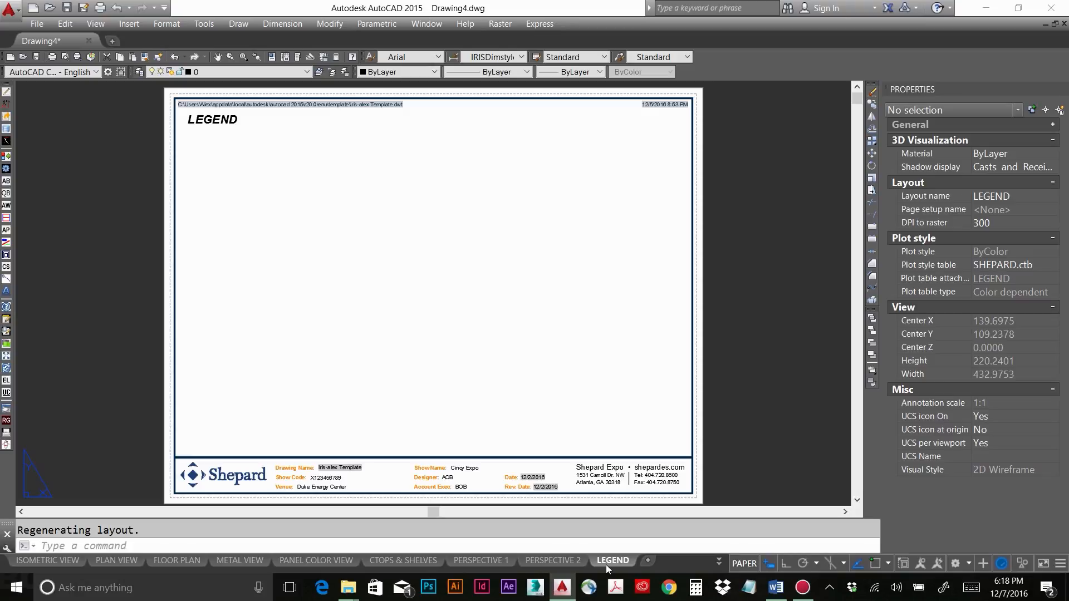
pyautogui.hotkey('ctrl', 'pagedown')
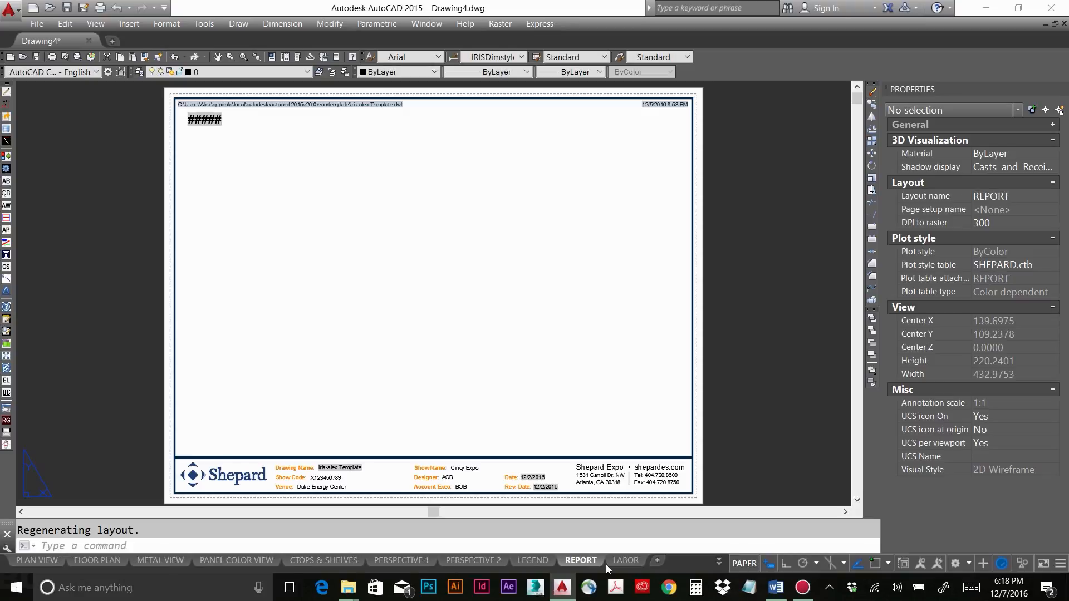
pyautogui.hotkey('ctrl', 'pagedown')
pyautogui.hotkey('ctrl', 'pagedown')
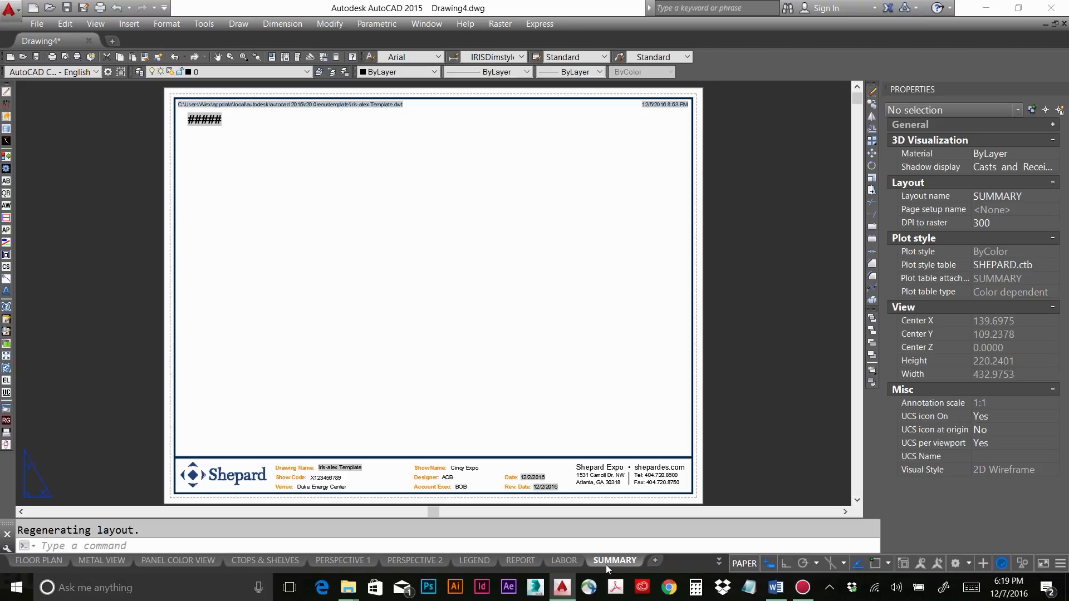
pyautogui.hotkey('ctrl', 'pageup')
pyautogui.hotkey('ctrl', 'pageup')
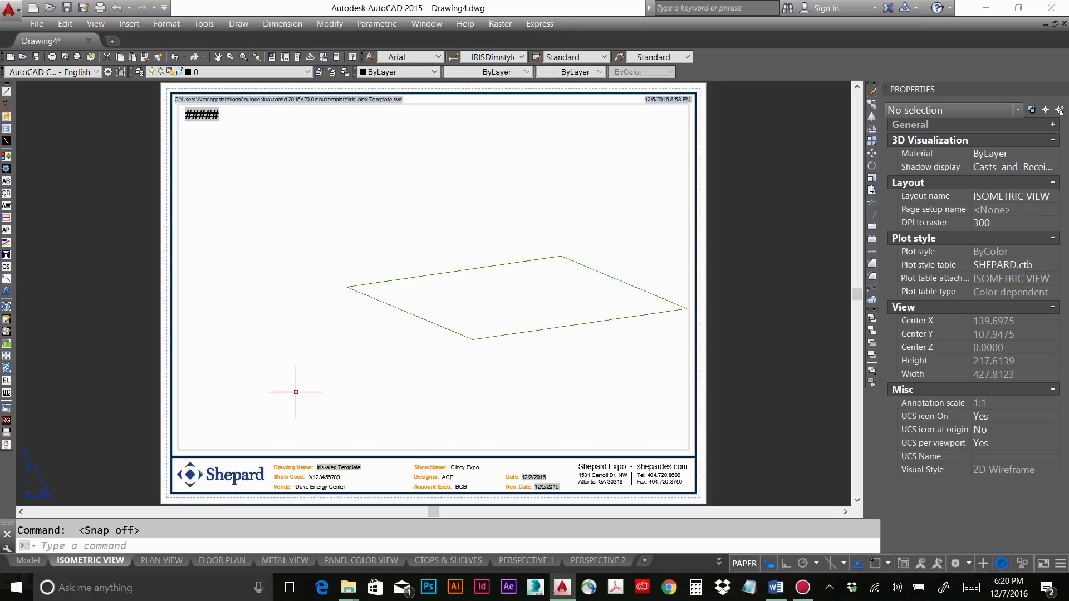
# - Turn snap on and open the title block definition TBLK-Letter in the Block Editor
pyautogui.press('F9')
pyautogui.write('BEDit')
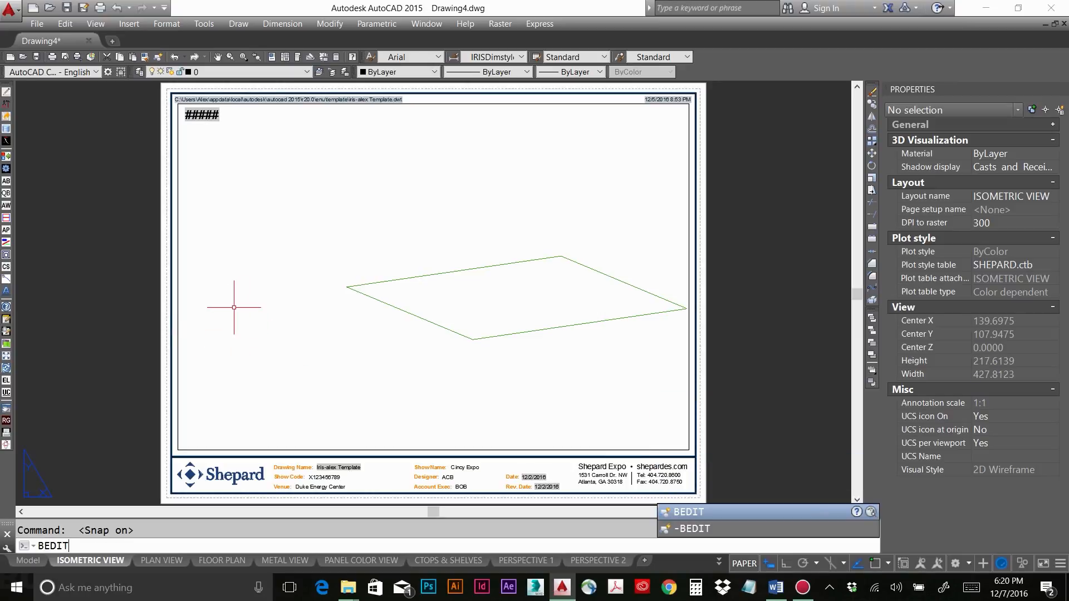
pyautogui.press('Return')
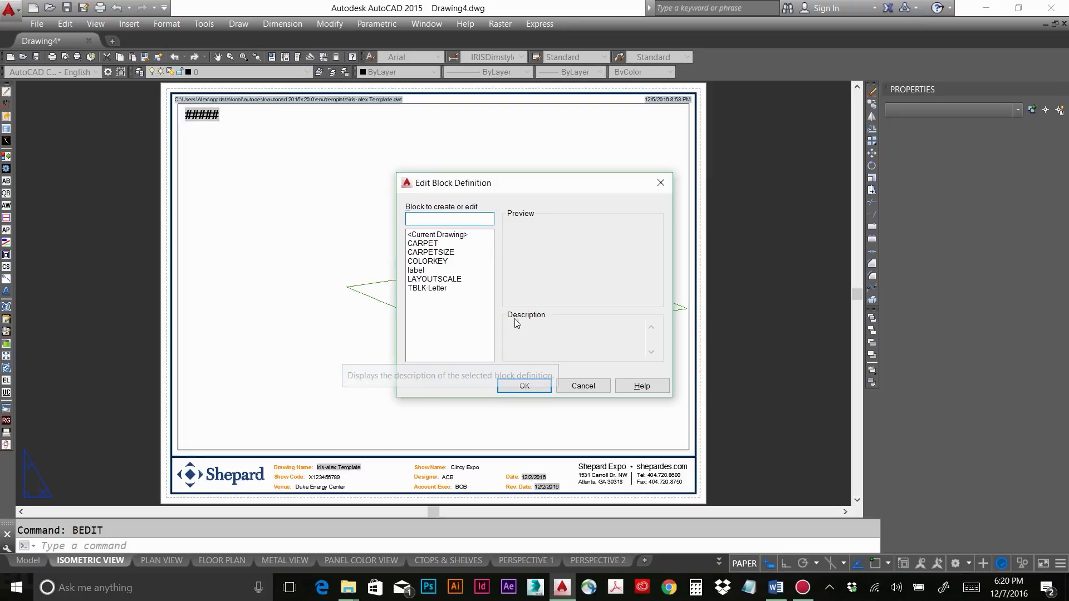
pyautogui.click(440, 288)
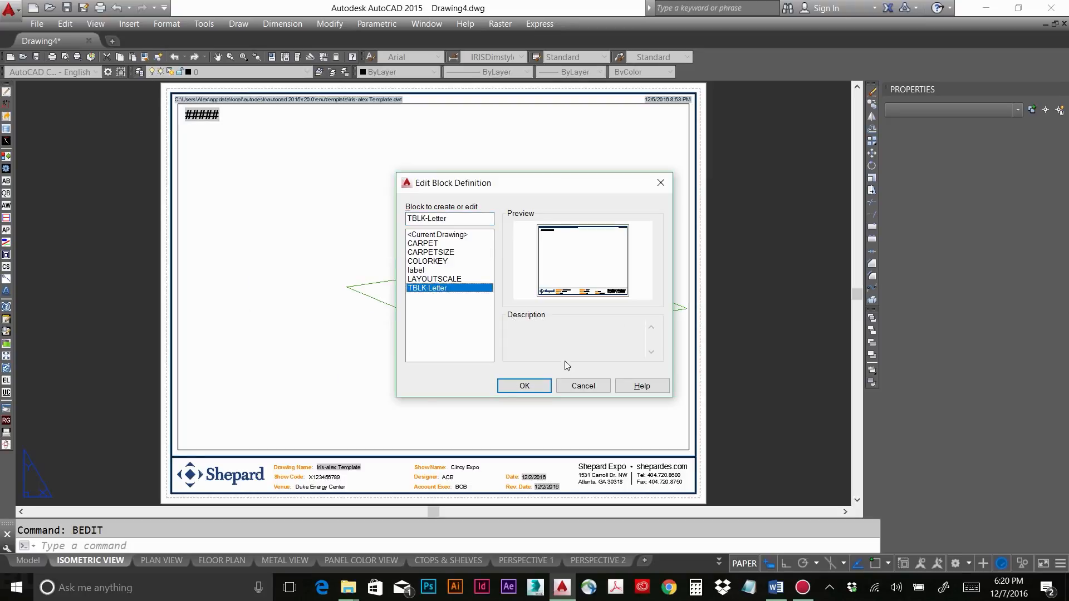
pyautogui.click(529, 385)
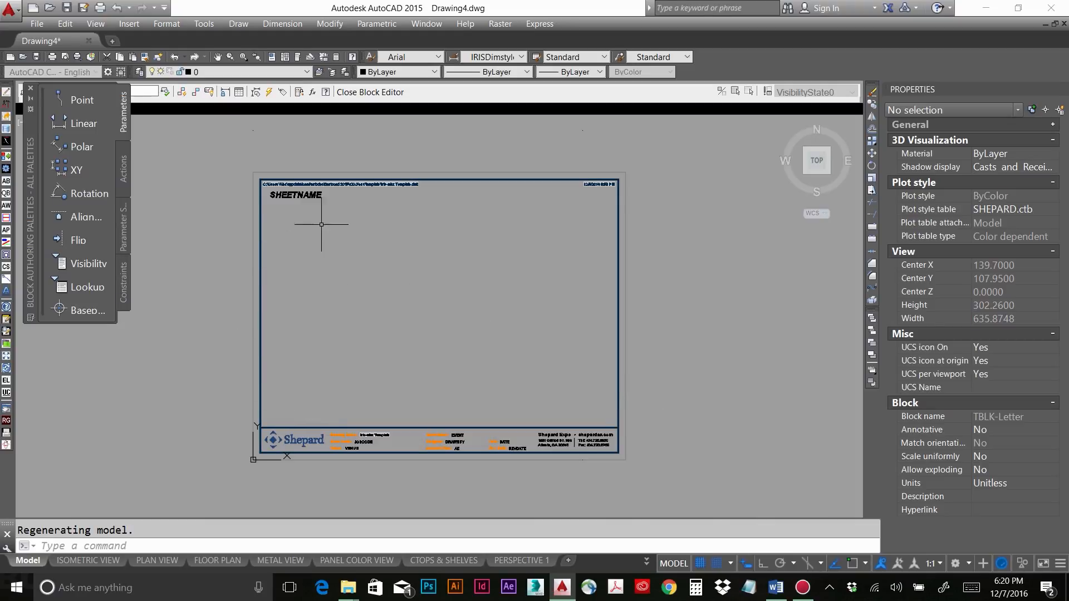
# - Confirm the SHEETNAME attribute's default field as the ctab system variable in uppercase, and save the changes to the TBLK-Letter block
pyautogui.doubleClick(310, 195)
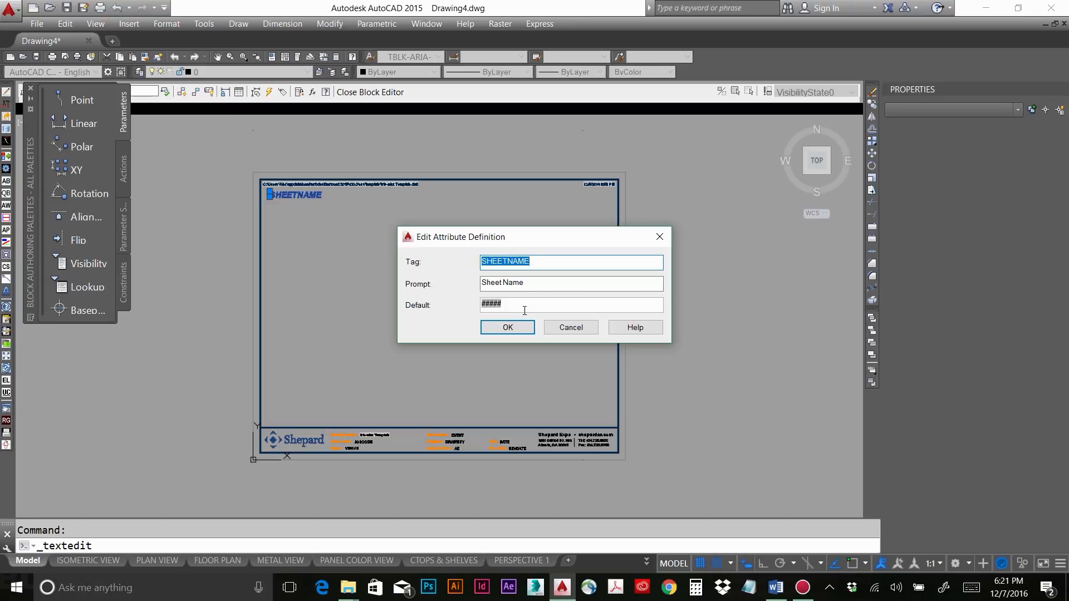
pyautogui.doubleClick(495, 303)
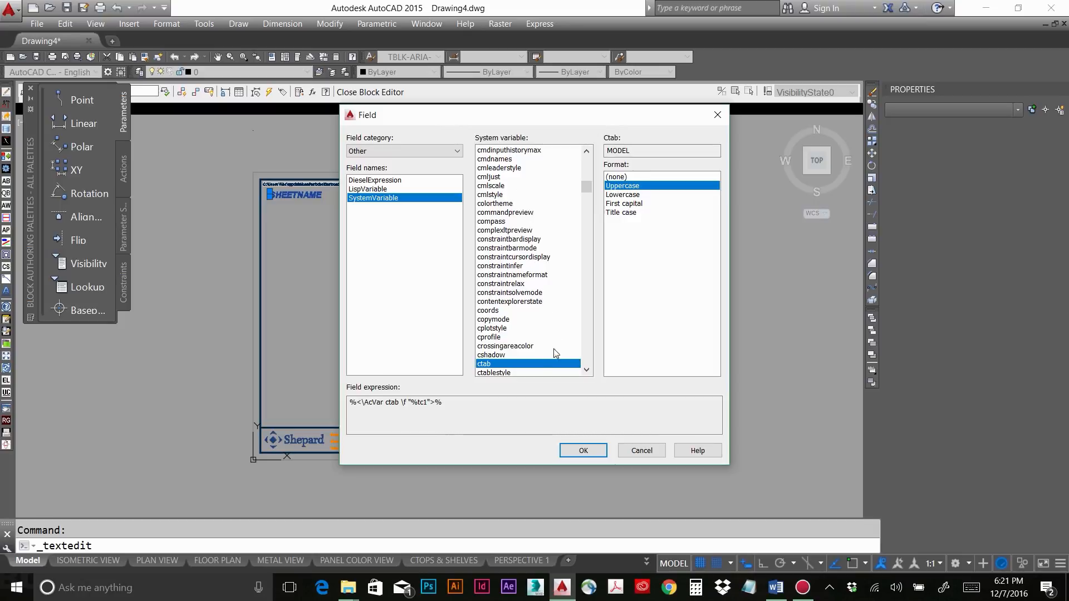
pyautogui.click(582, 451)
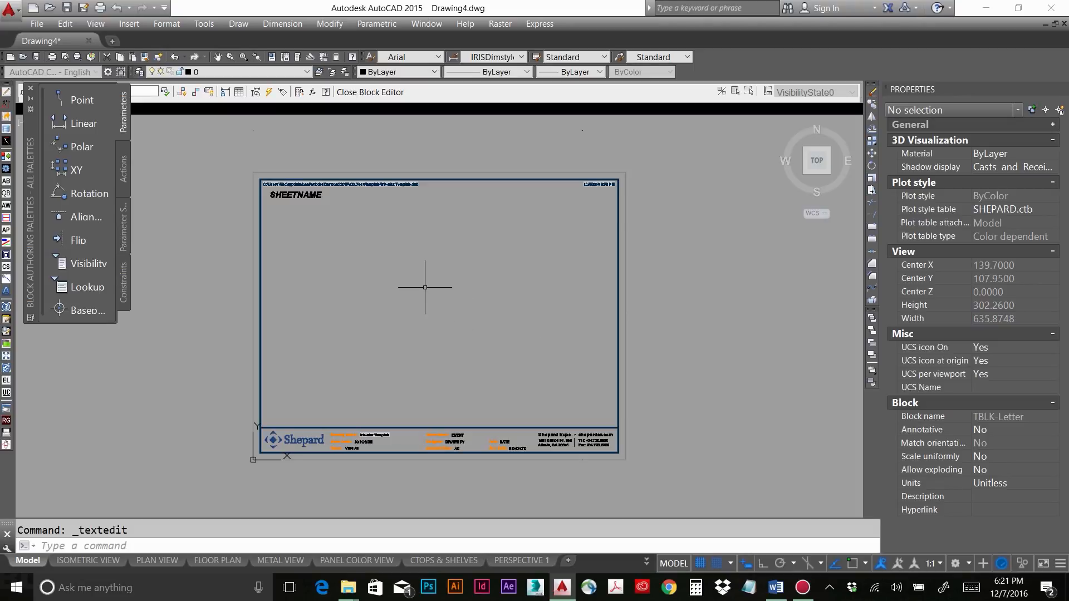
pyautogui.click(367, 98)
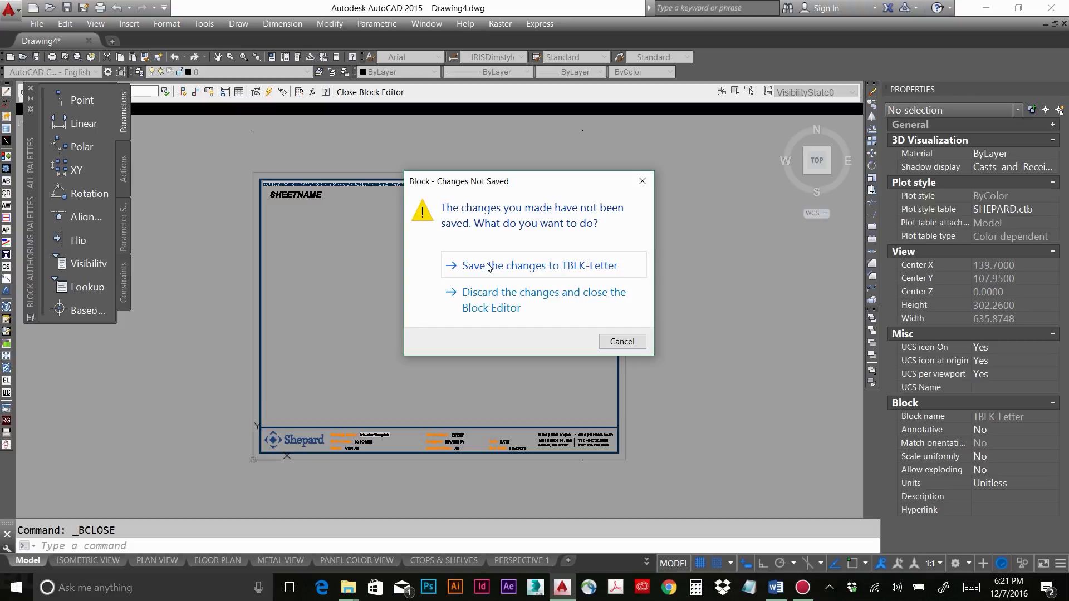
pyautogui.click(487, 266)
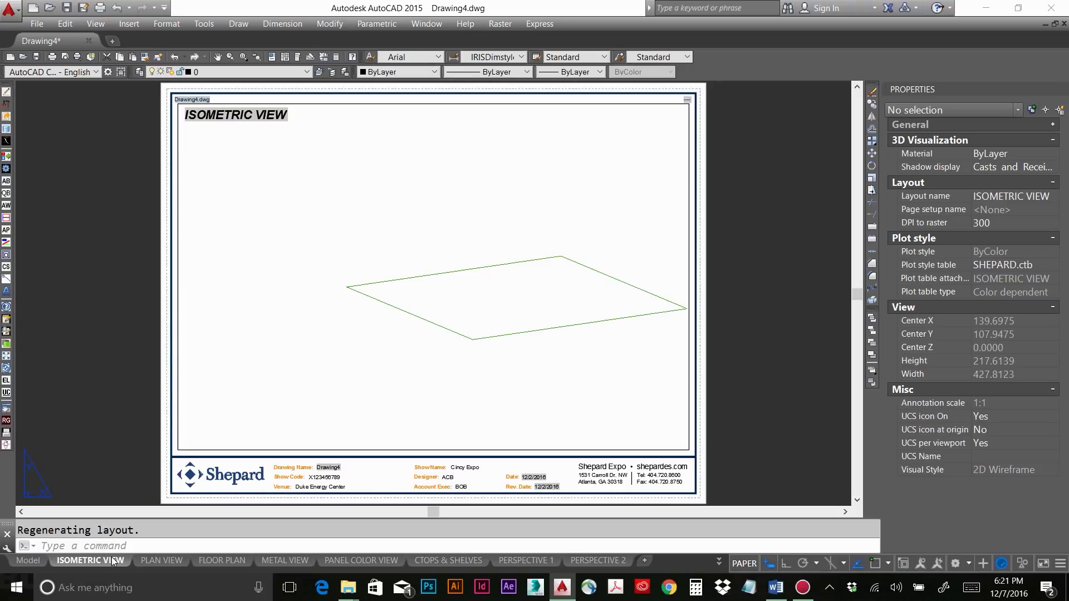
# - Check the sheet name field and title block on every layout from ISOMETRIC VIEW through SUMMARY
pyautogui.hotkey('ctrl', 'pagedown')
pyautogui.hotkey('ctrl', 'pagedown')
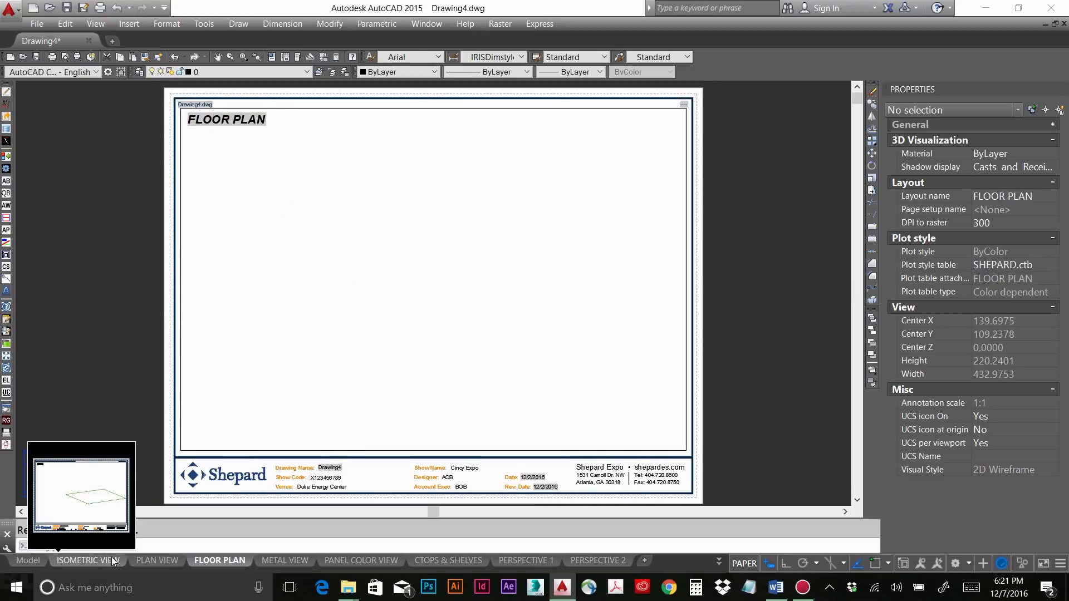
pyautogui.hotkey('ctrl', 'pagedown')
pyautogui.hotkey('ctrl', 'pagedown')
pyautogui.hotkey('ctrl', 'pagedown')
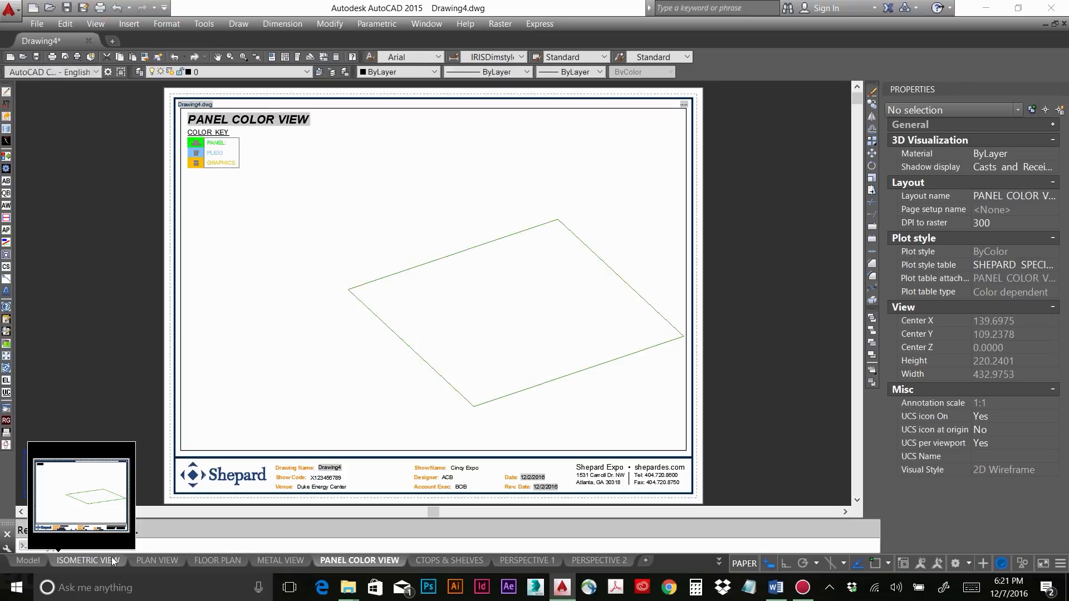
pyautogui.hotkey('ctrl', 'pagedown')
pyautogui.hotkey('ctrl', 'pagedown')
pyautogui.hotkey('ctrl', 'pagedown')
pyautogui.hotkey('ctrl', 'pagedown')
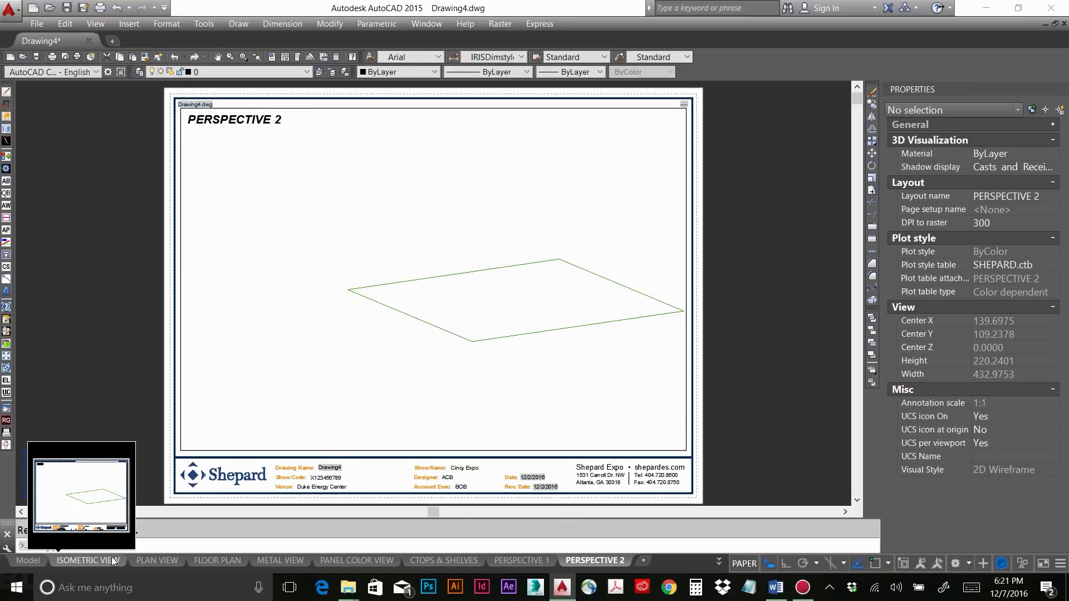
pyautogui.hotkey('ctrl', 'pagedown')
pyautogui.hotkey('ctrl', 'pagedown')
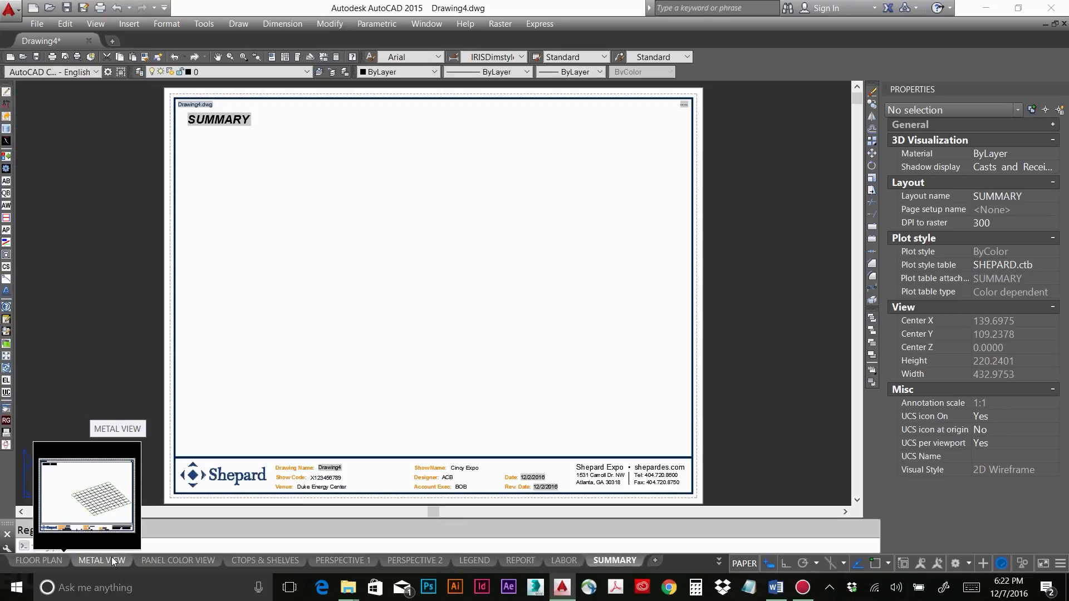
# - Go back through the layouts from SUMMARY to model space, and return to the ISOMETRIC VIEW layout
pyautogui.hotkey('ctrl', 'pageup')
pyautogui.hotkey('ctrl', 'pageup')
pyautogui.hotkey('ctrl', 'pageup')
pyautogui.hotkey('ctrl', 'pageup')
pyautogui.hotkey('ctrl', 'pageup')
pyautogui.hotkey('ctrl', 'pageup')
pyautogui.hotkey('ctrl', 'pageup')
pyautogui.hotkey('ctrl', 'pageup')
pyautogui.hotkey('ctrl', 'pageup')
pyautogui.hotkey('ctrl', 'pageup')
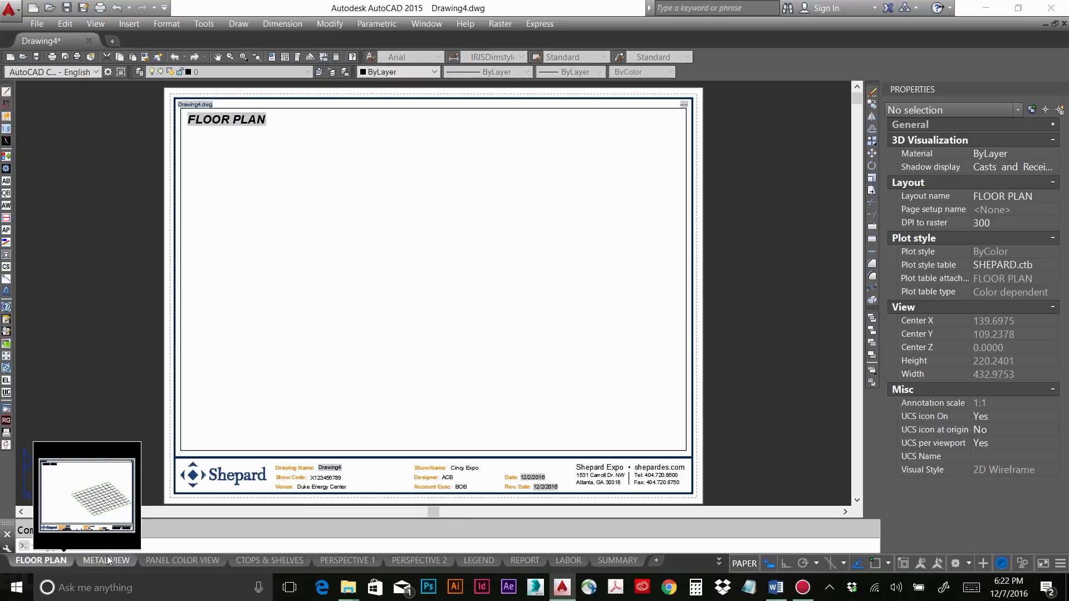
pyautogui.hotkey('ctrl', 'pageup')
pyautogui.hotkey('ctrl', 'pageup')
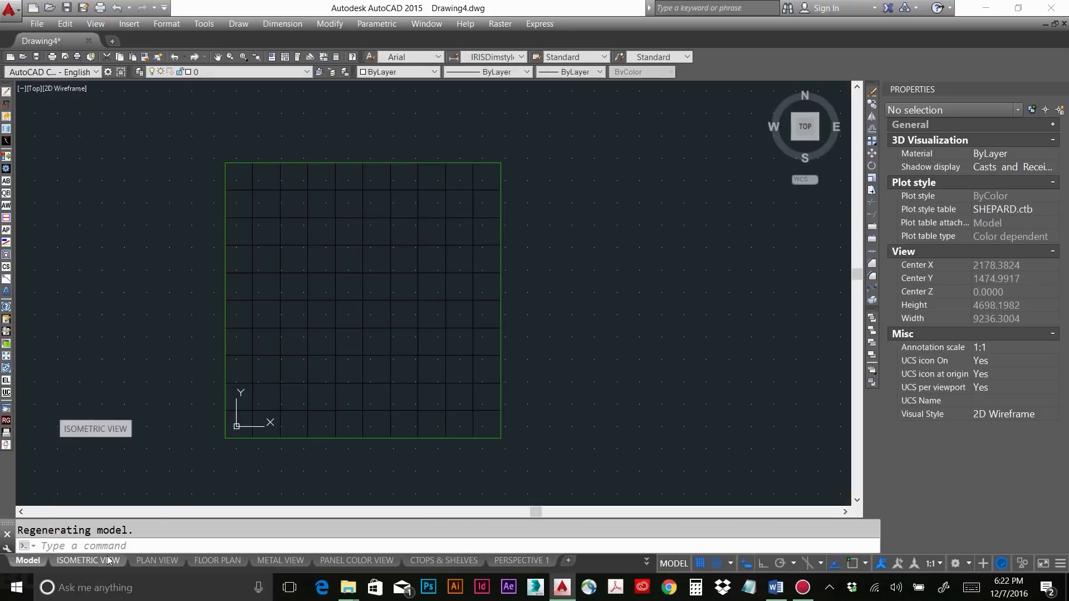
pyautogui.hotkey('ctrl', 'pagedown')
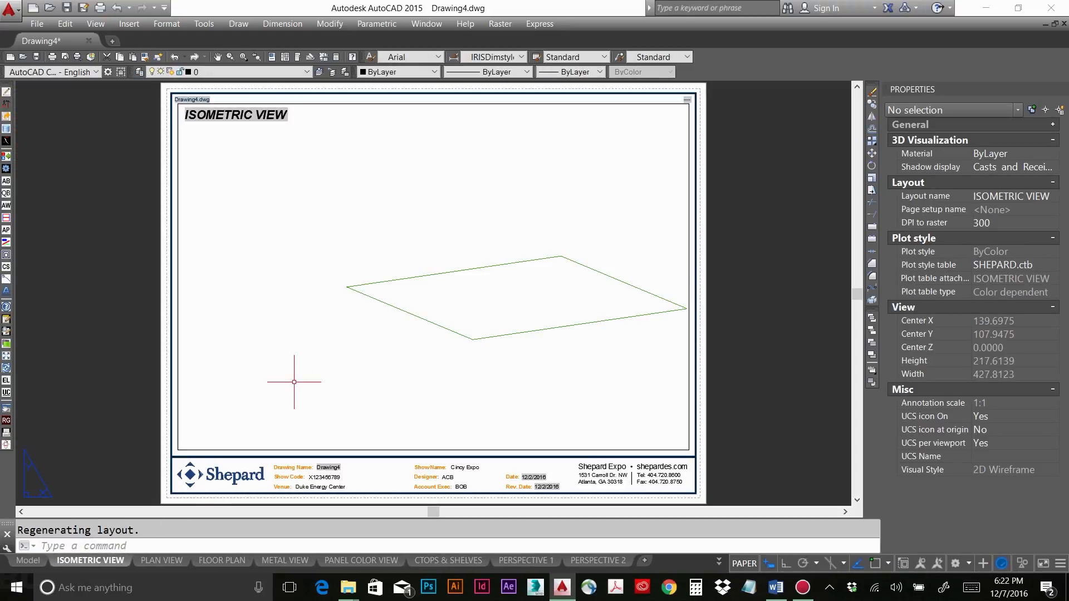
# - Start saving the drawing and choose the CAD folder inside Jobs > IRIS Tests as its location
pyautogui.hotkey('ctrl', 's')
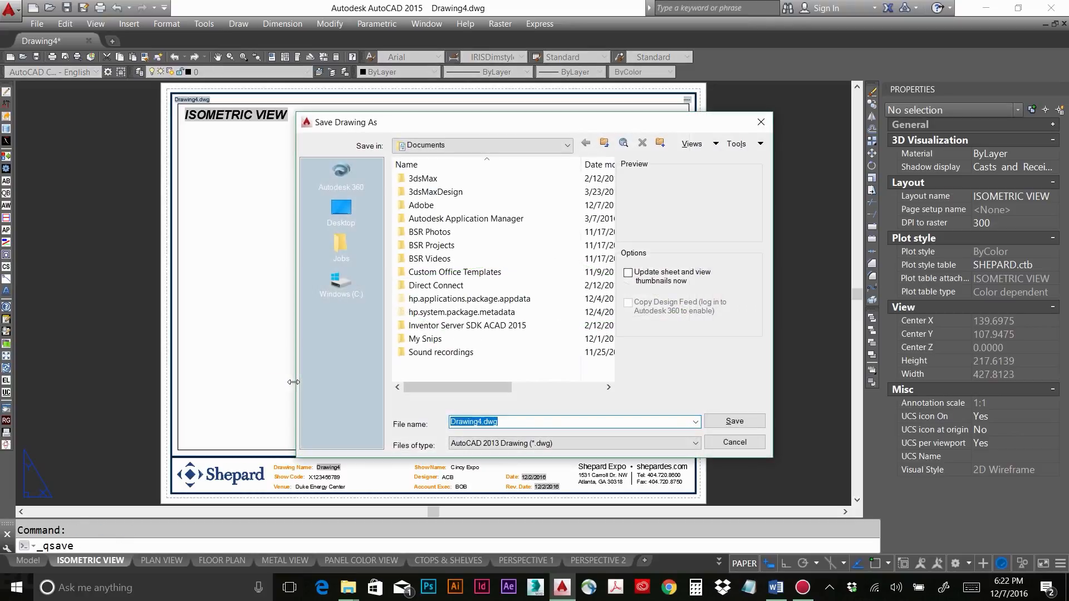
pyautogui.click(349, 251)
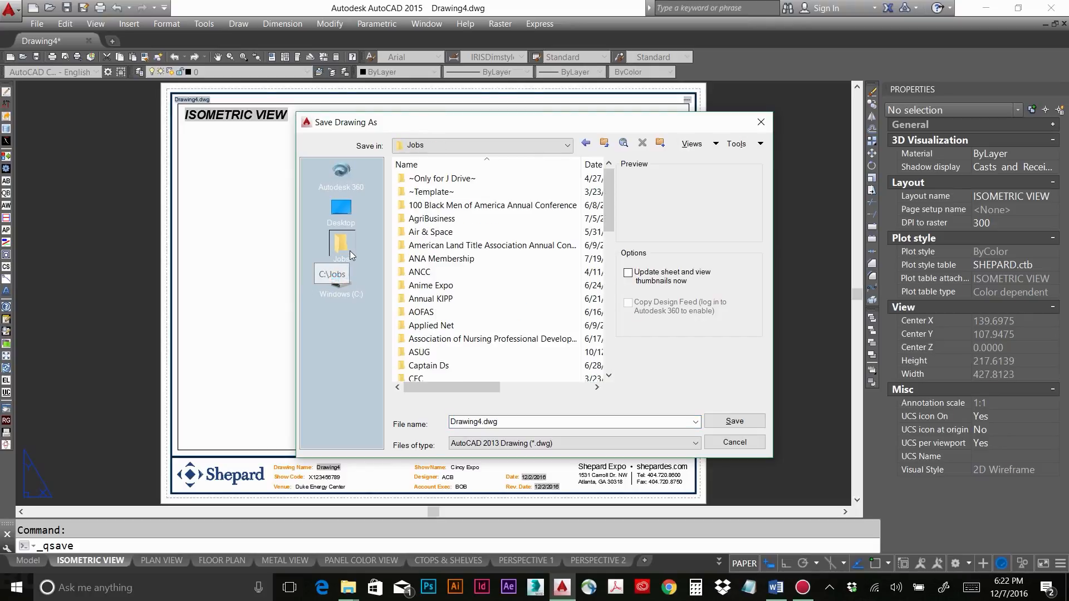
pyautogui.click(611, 354)
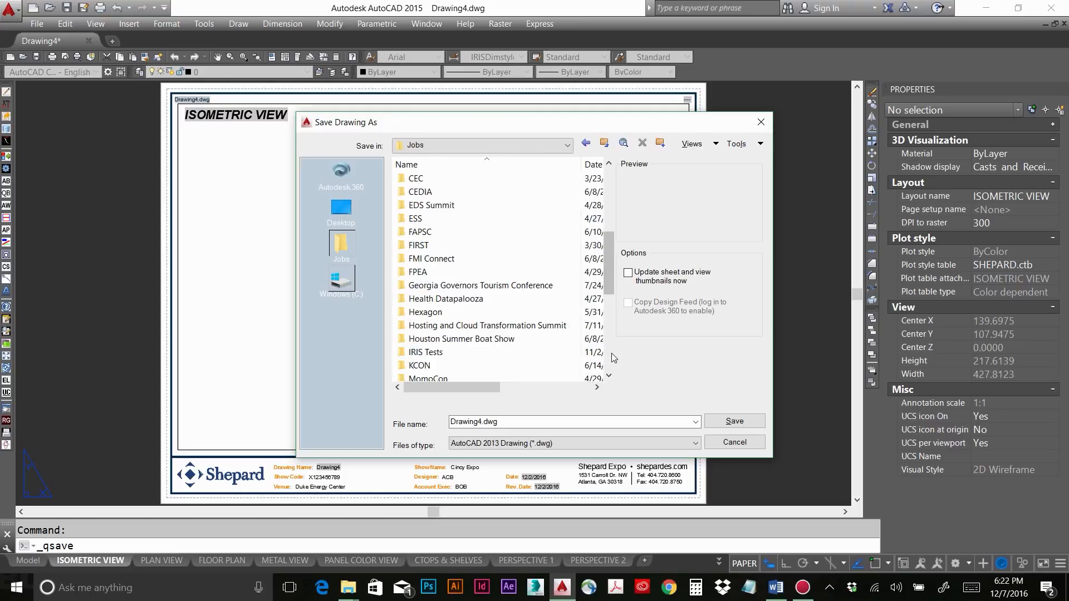
pyautogui.click(613, 357)
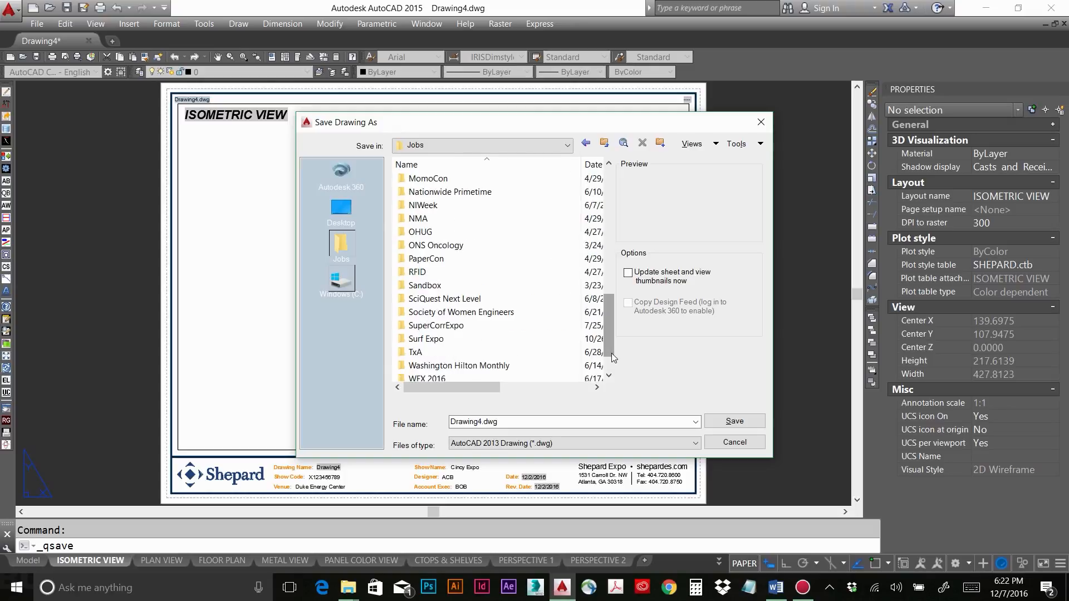
pyautogui.moveTo(611, 340); pyautogui.dragTo(619, 299)
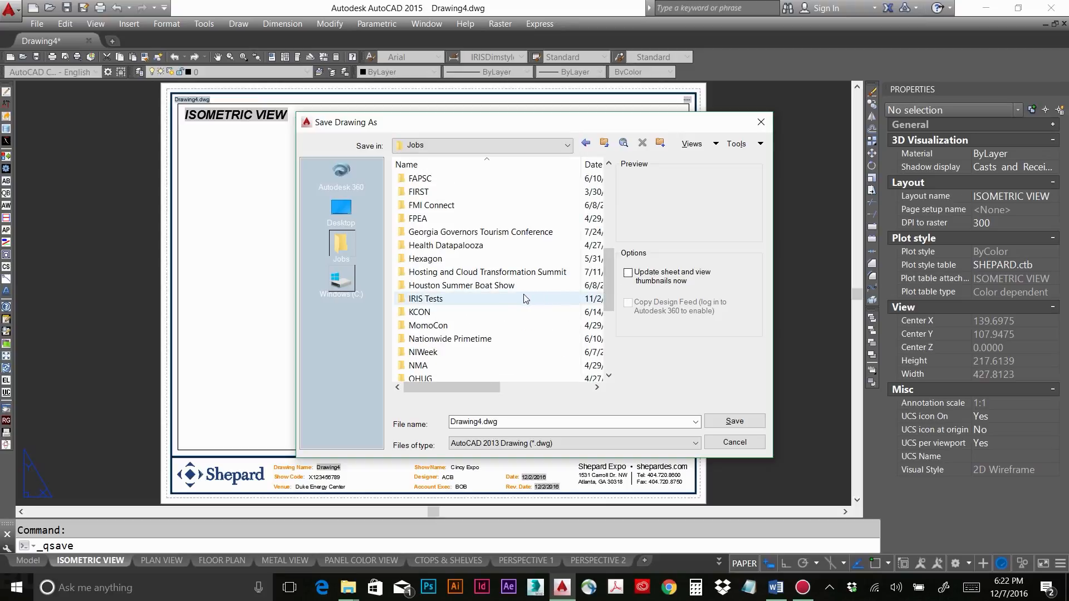
pyautogui.doubleClick(437, 300)
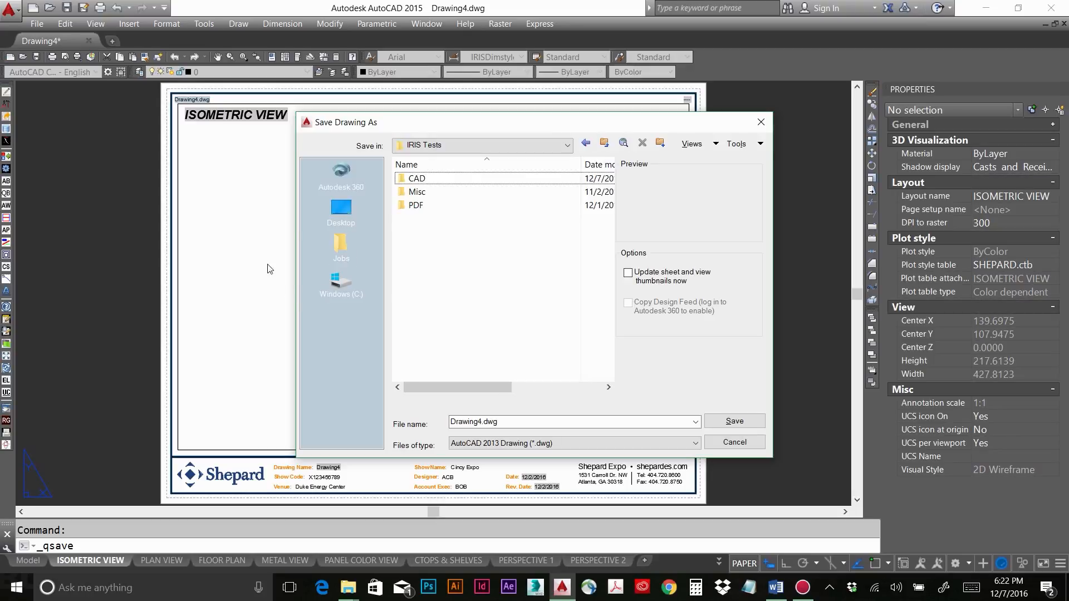
pyautogui.click(419, 208)
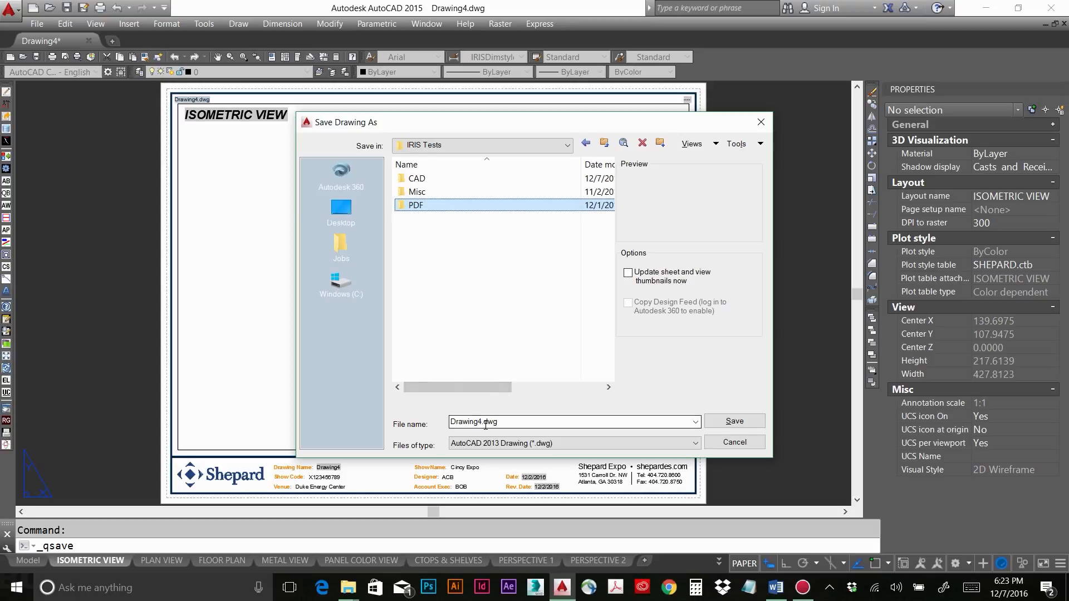
pyautogui.doubleClick(419, 179)
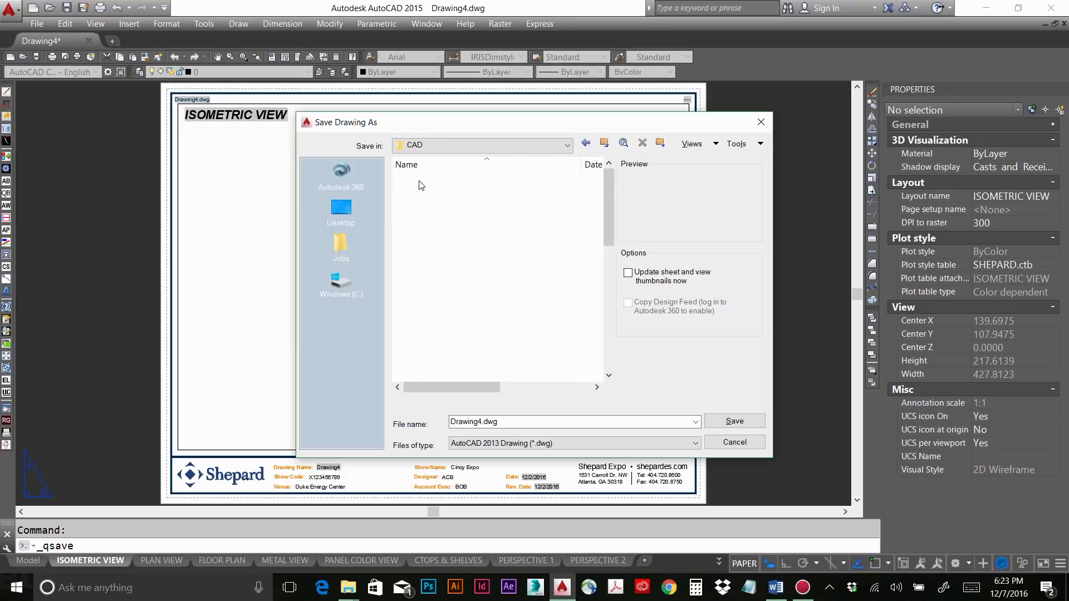
# - Name the drawing file "A01_Cincy Entrance", save it, and turn snap off
pyautogui.doubleClick(481, 422)
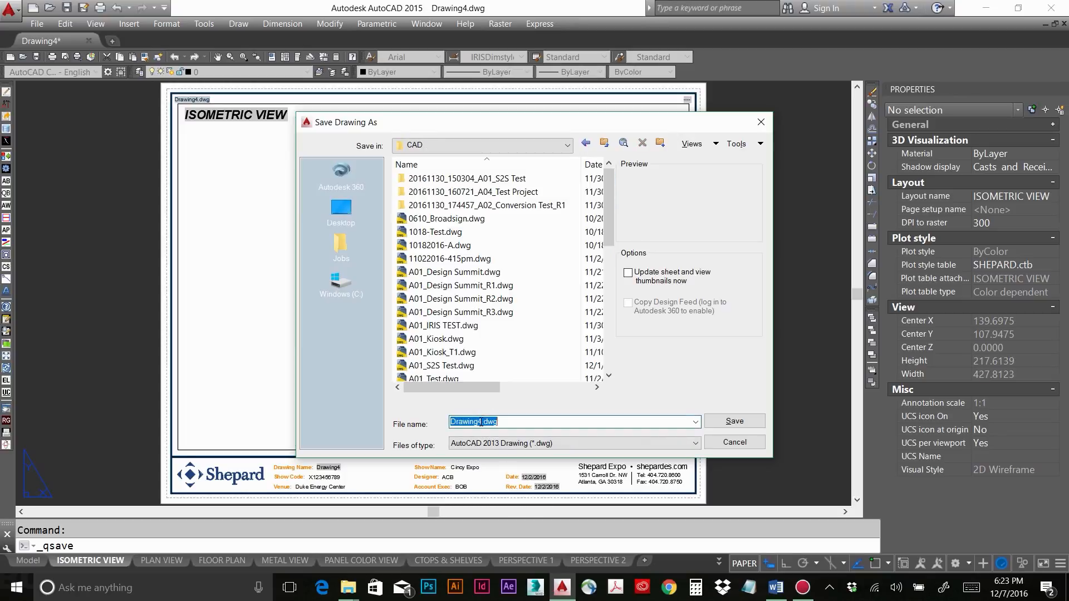
pyautogui.moveTo(482, 423); pyautogui.dragTo(416, 418)
pyautogui.write('a01')
pyautogui.press('BackSpace')
pyautogui.press('BackSpace')
pyautogui.press('BackSpace')
pyautogui.write('A01_Cincy Entrance')
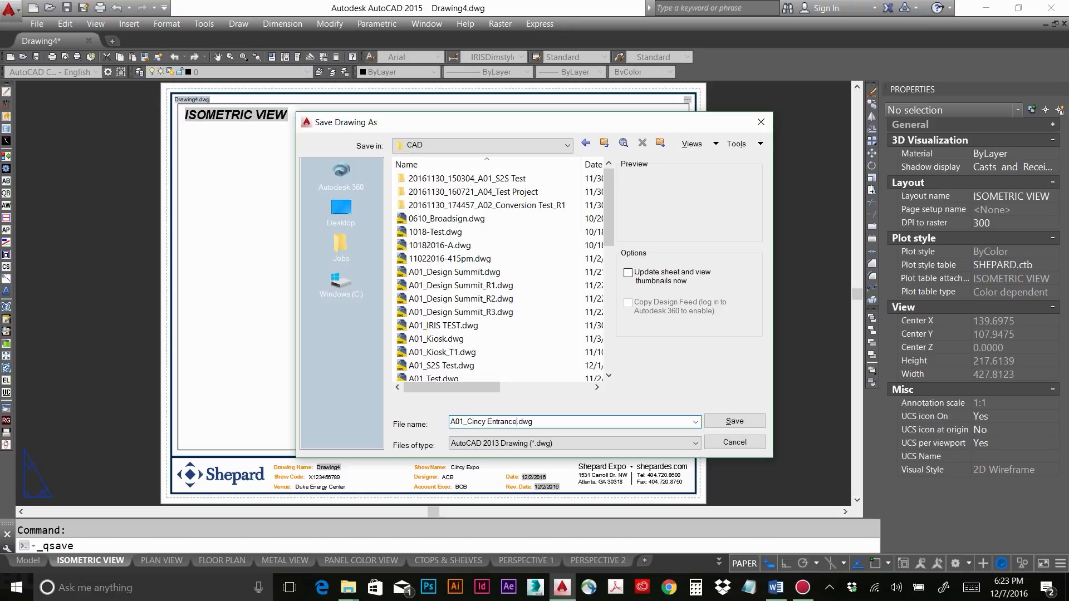
pyautogui.press('Return')
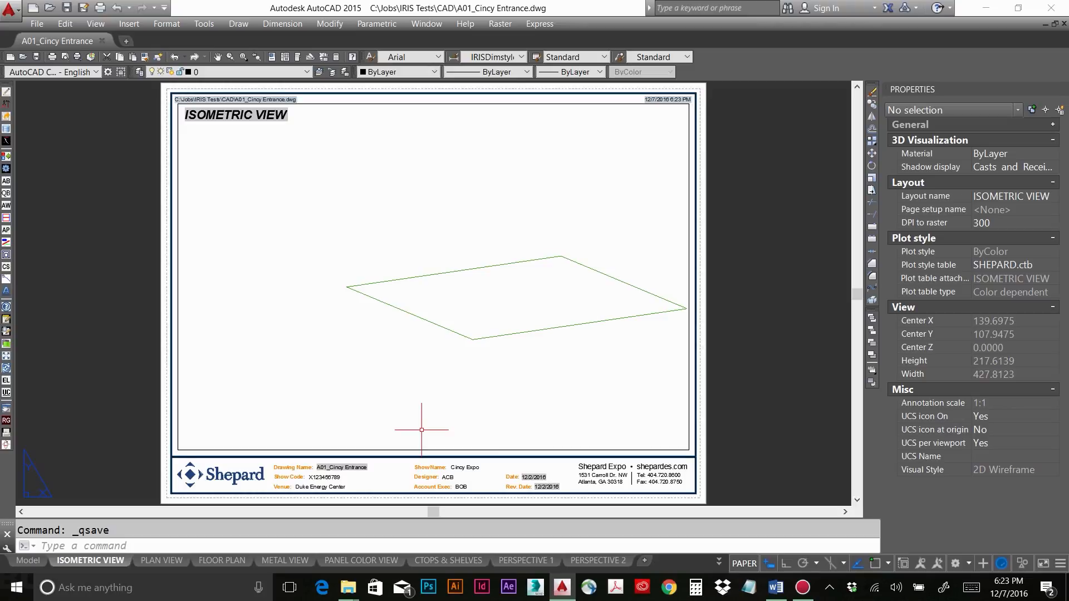
pyautogui.press('F9')
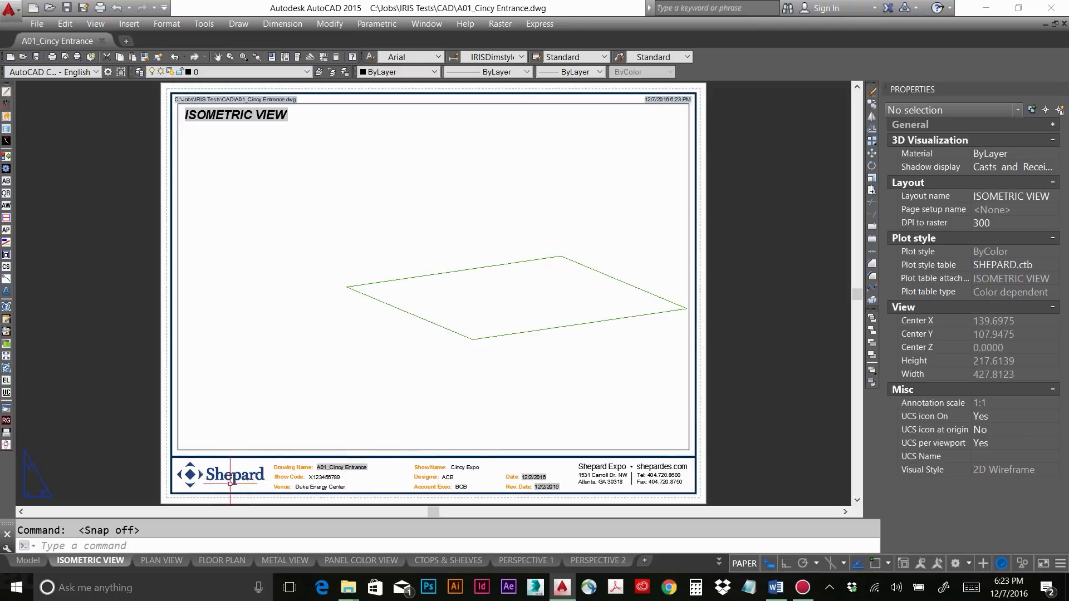
# - Examine the ISOMETRIC VIEW title block's drawing name, show code, venue, show name, designer, account executive and date fields, and return to the full sheet
pyautogui.scroll(2, 269, 483)
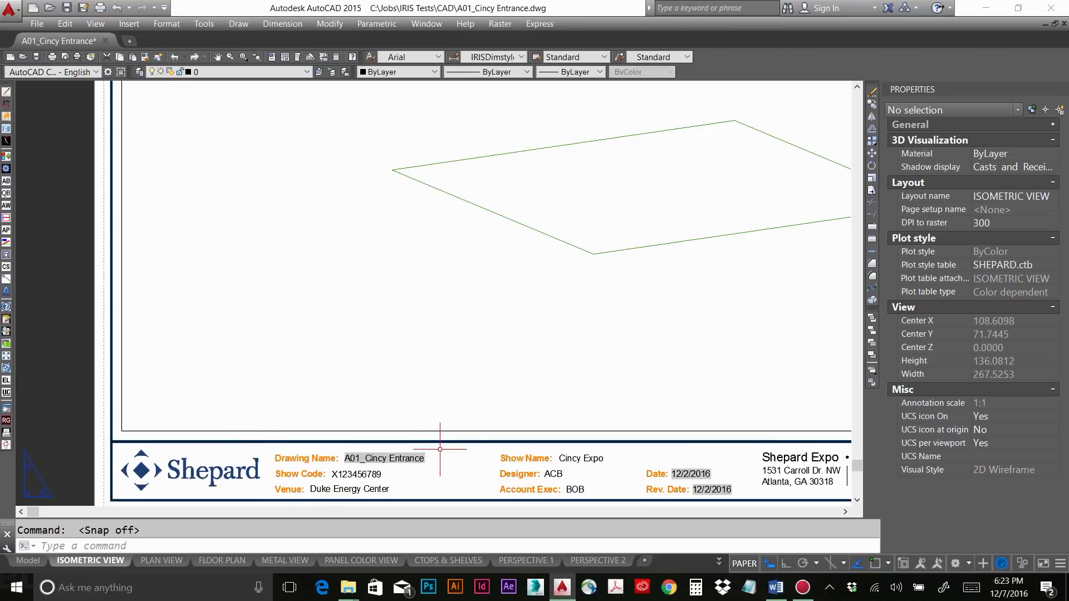
pyautogui.moveTo(508, 354); pyautogui.dragTo(407, 265, button='middle')
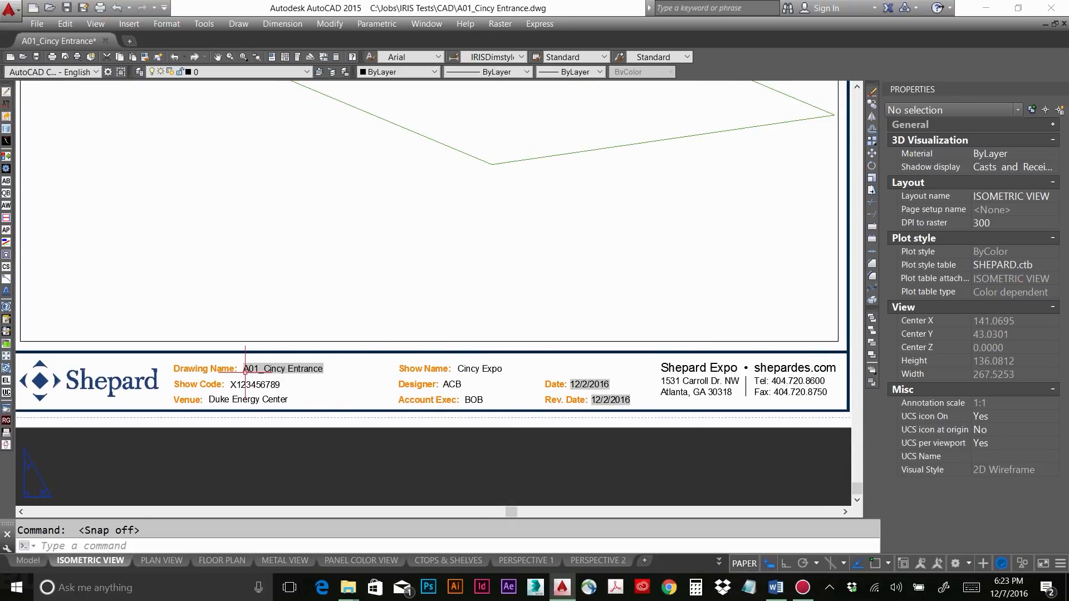
pyautogui.scroll(2, 274, 377)
pyautogui.moveTo(280, 382); pyautogui.dragTo(322, 347, button='middle')
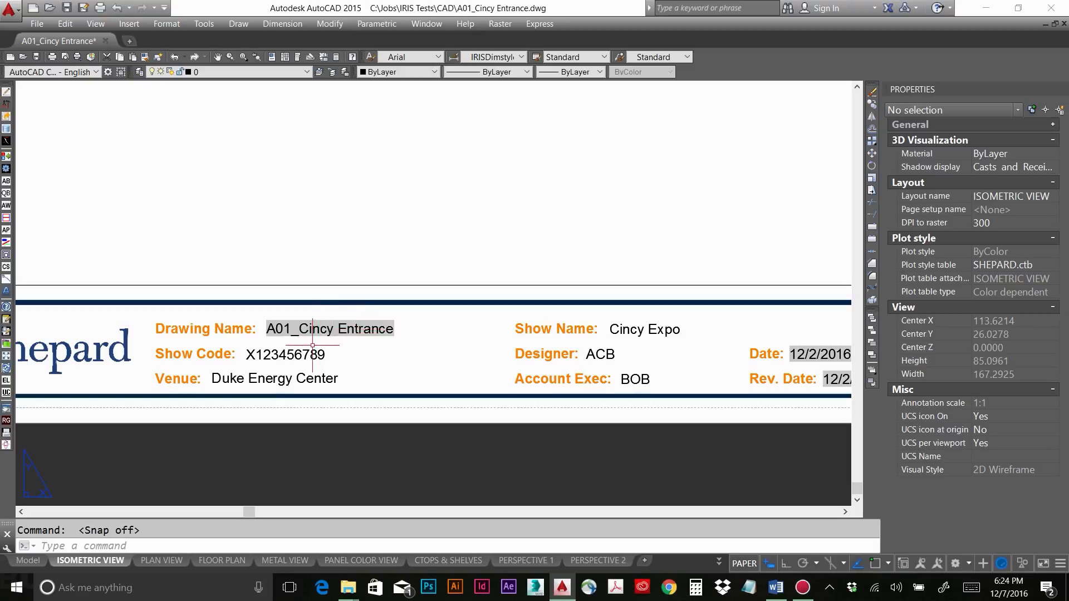
pyautogui.moveTo(310, 353)
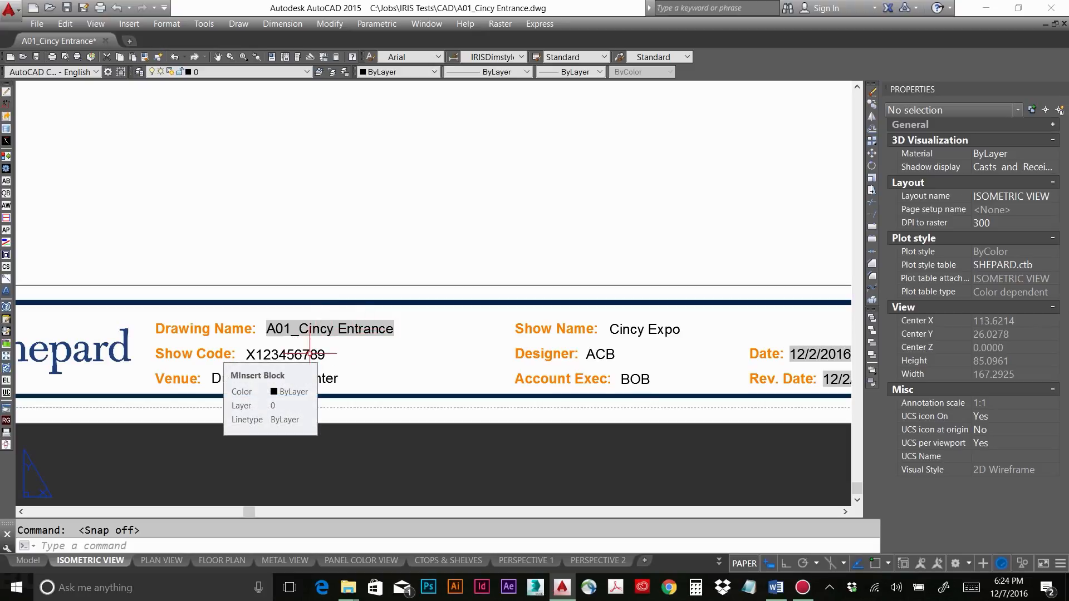
pyautogui.click(295, 356)
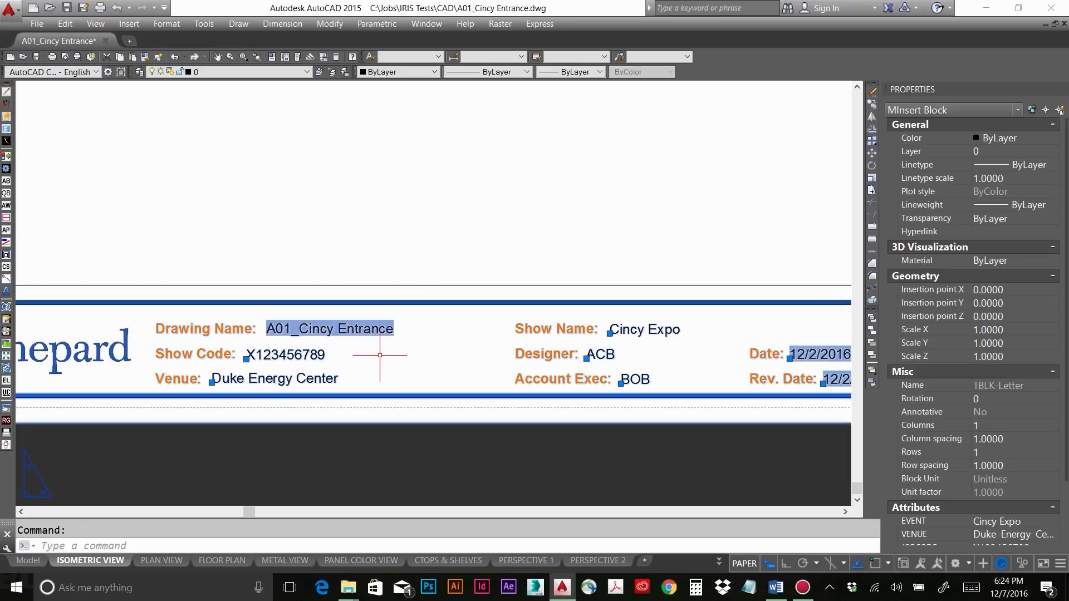
pyautogui.press('Escape')
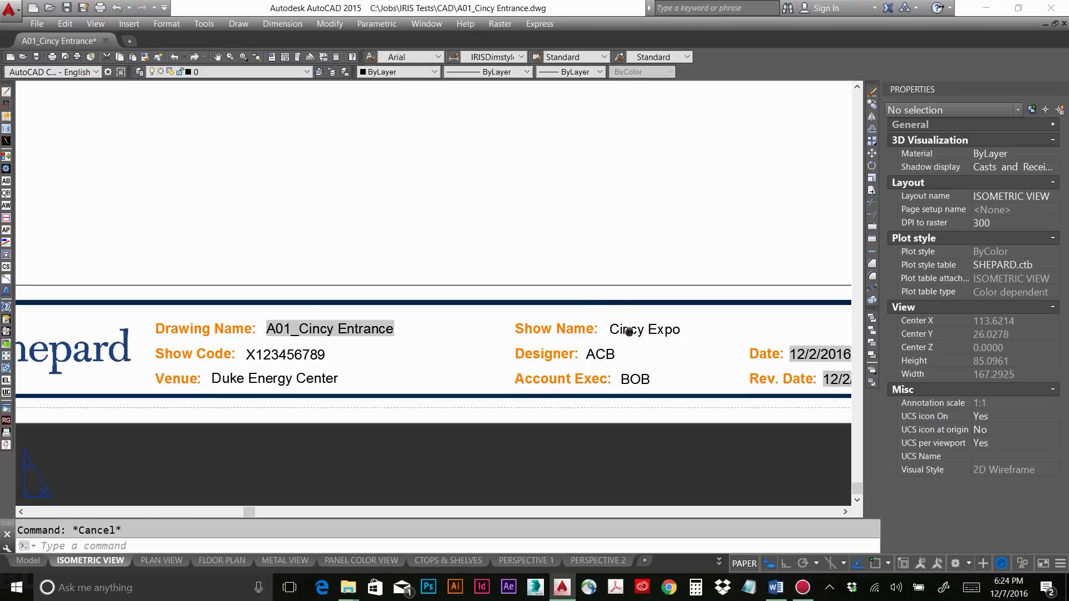
pyautogui.moveTo(629, 331); pyautogui.dragTo(449, 344, button='middle')
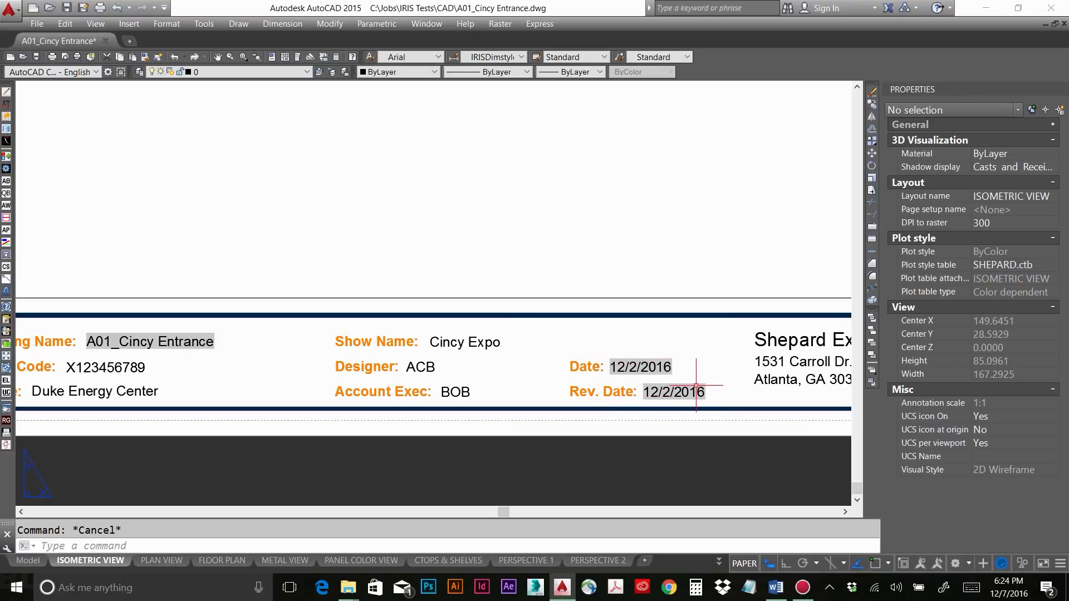
pyautogui.write('z')
pyautogui.press('Return')
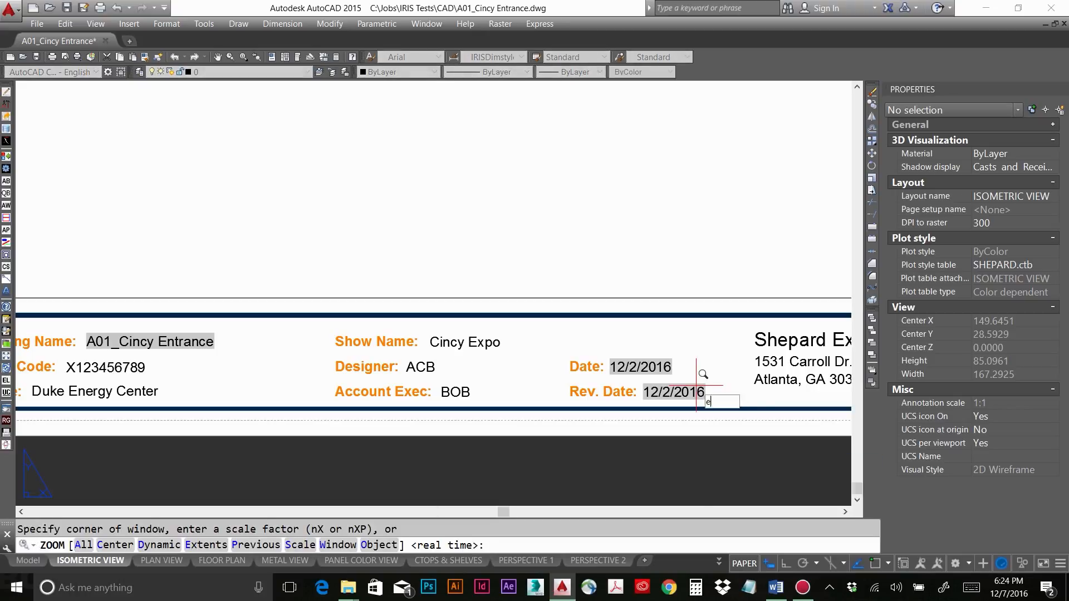
pyautogui.write('e')
pyautogui.press('Return')
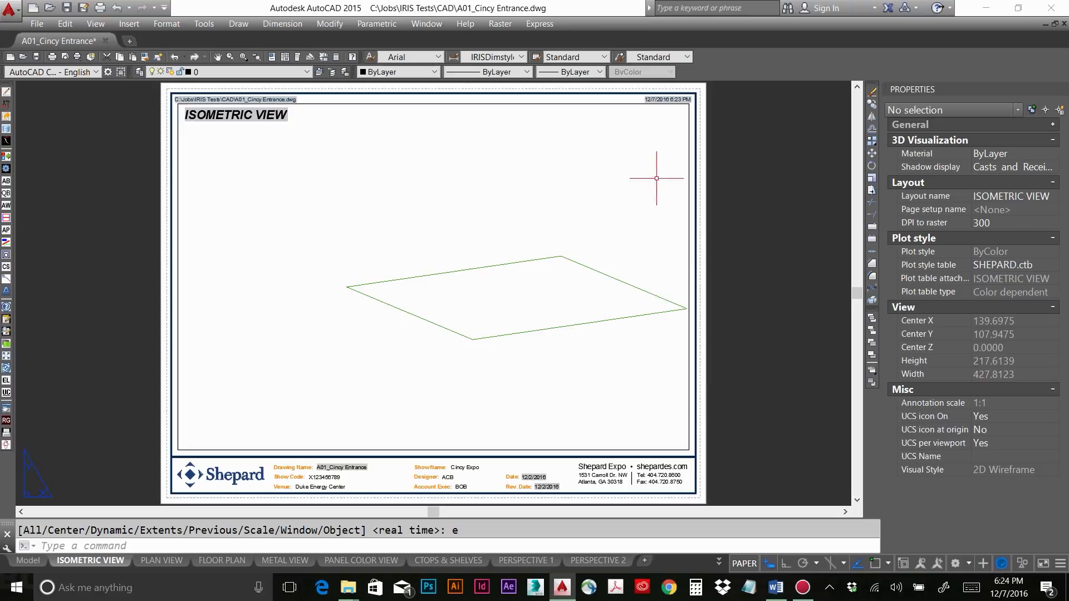
# - Examine the file path and the date and time stamp along the sheet's upper border, and return to the full sheet
pyautogui.scroll(6, 178, 91)
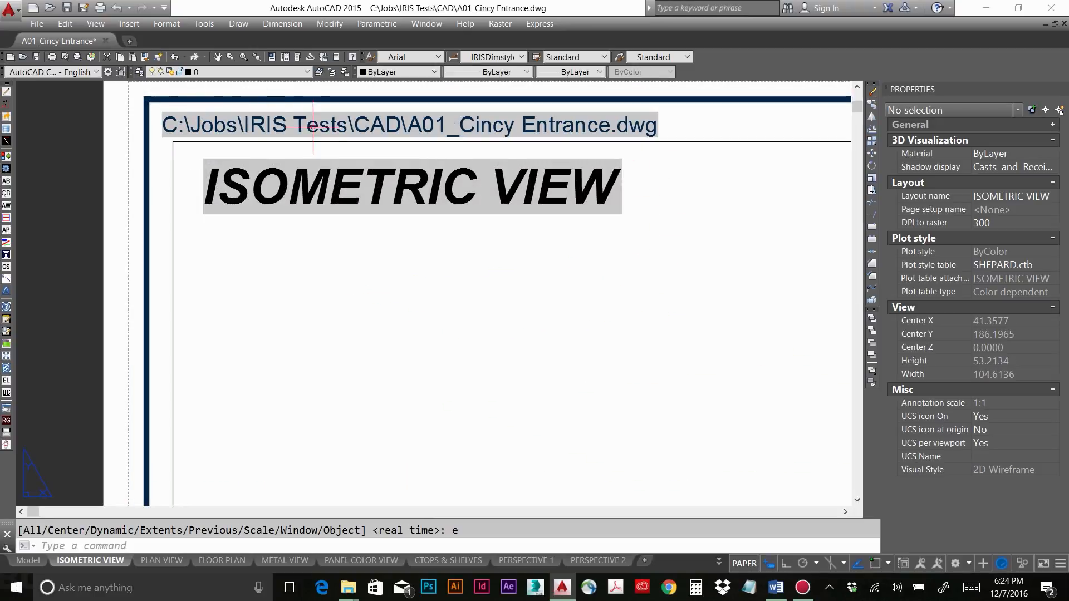
pyautogui.moveTo(316, 146); pyautogui.dragTo(284, 234, button='middle')
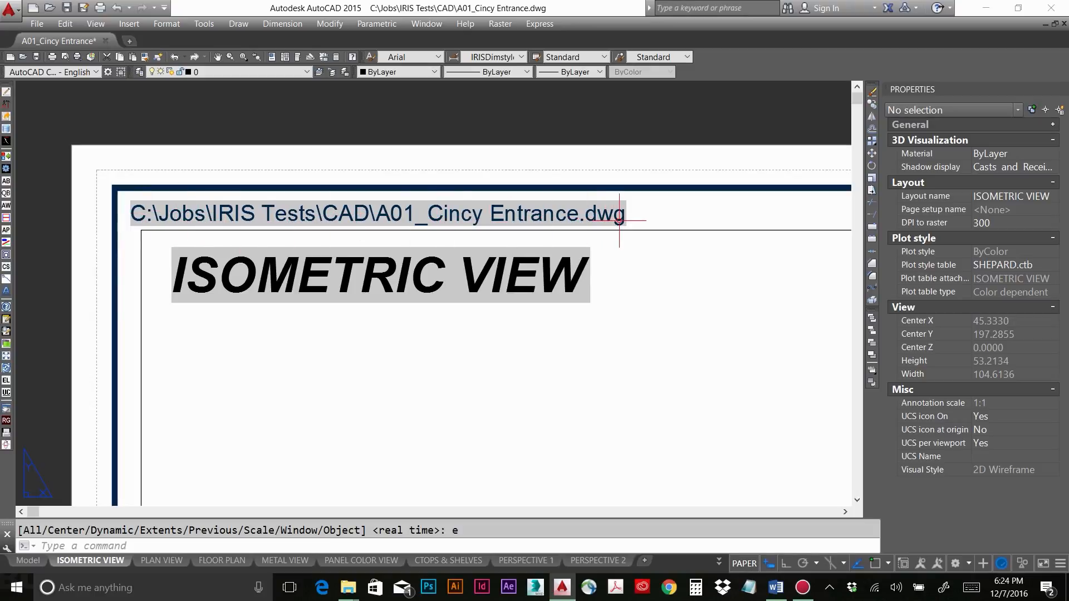
pyautogui.scroll(-3, 618, 219)
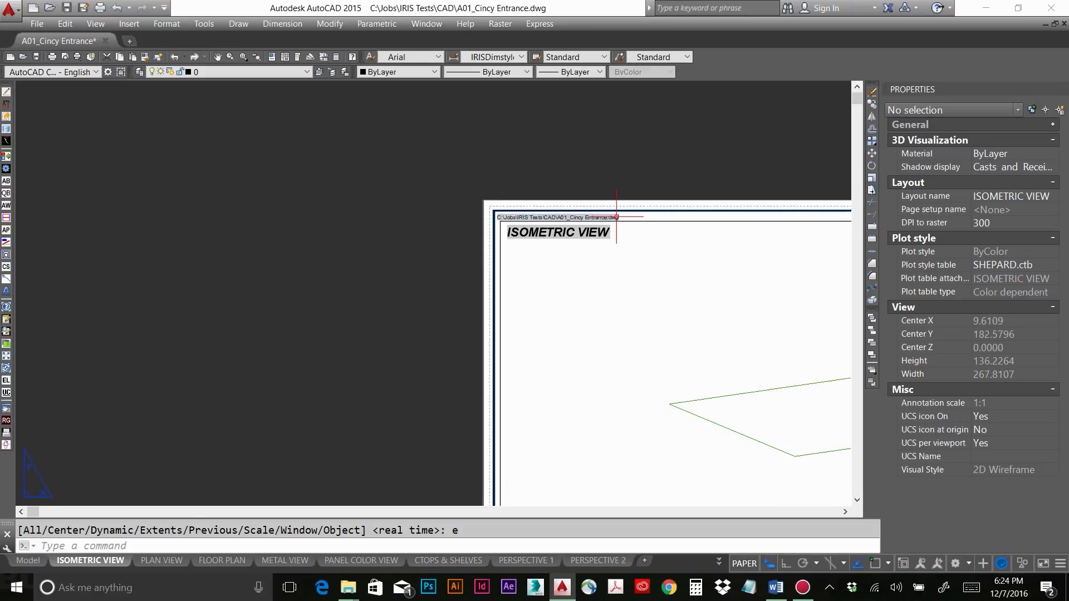
pyautogui.moveTo(685, 292); pyautogui.dragTo(347, 191, button='middle')
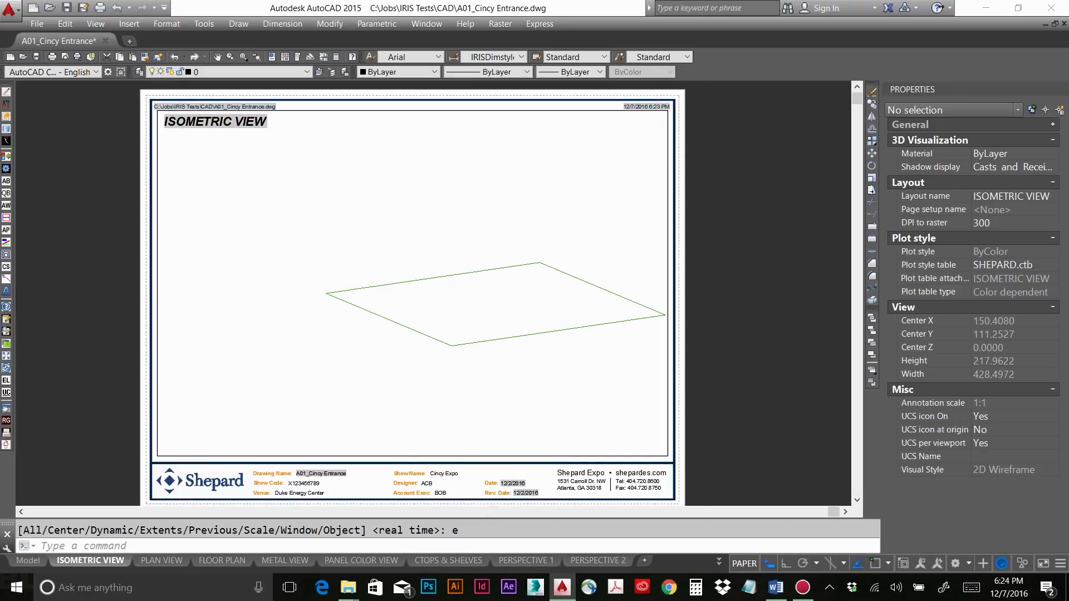
pyautogui.scroll(6, 660, 116)
pyautogui.moveTo(640, 112); pyautogui.dragTo(554, 295, button='middle')
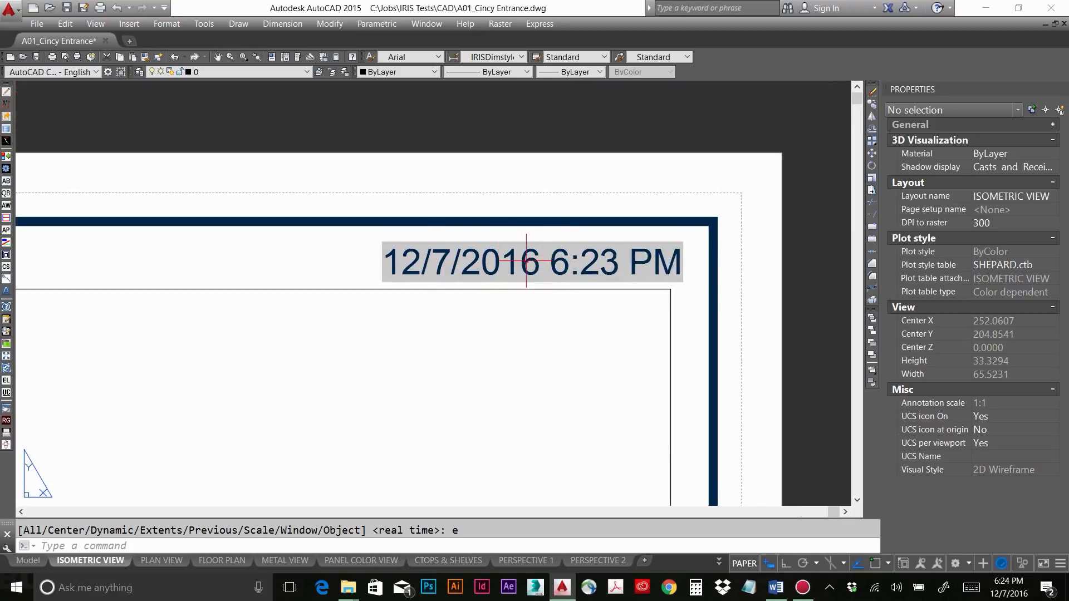
pyautogui.moveTo(557, 262)
pyautogui.press('Return')
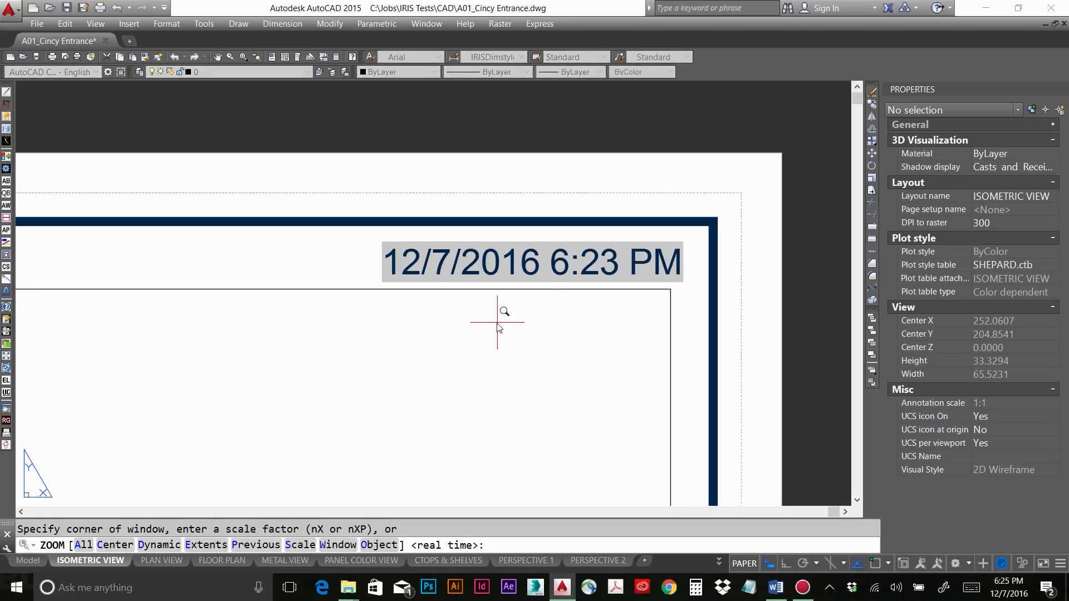
pyautogui.write('e')
pyautogui.press('Return')
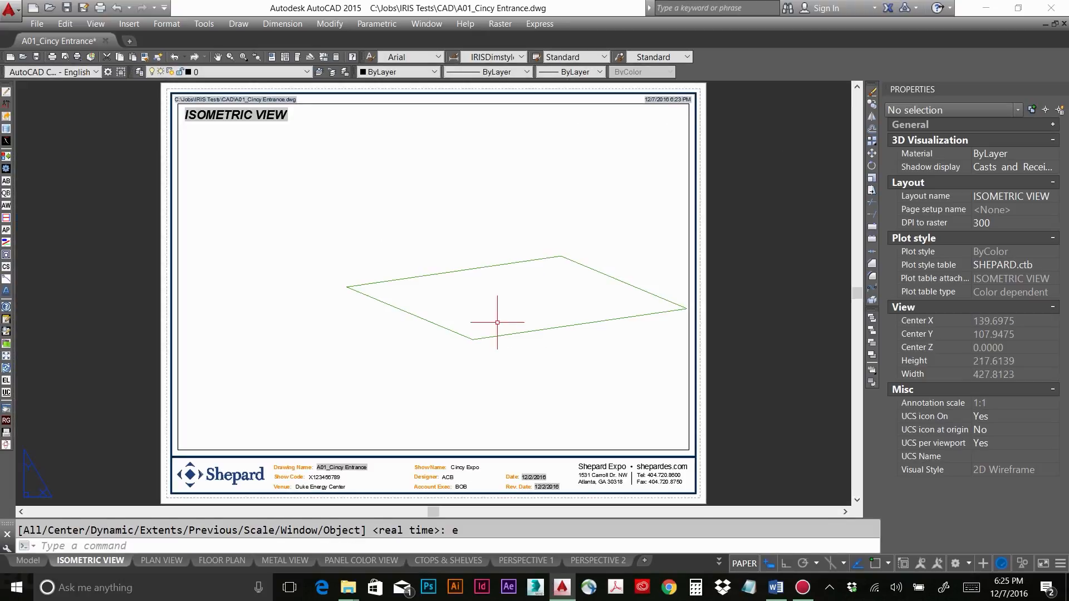
# - Turn snap on and check the title block and border fields on each layout from PLAN VIEW through SUMMARY
pyautogui.press('F9')
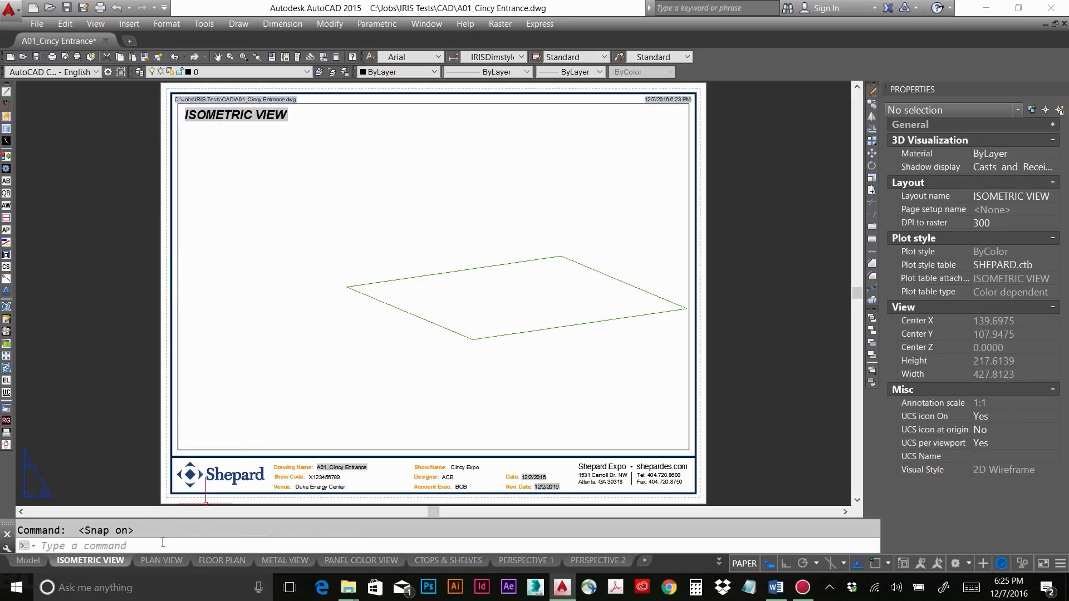
pyautogui.click(166, 562)
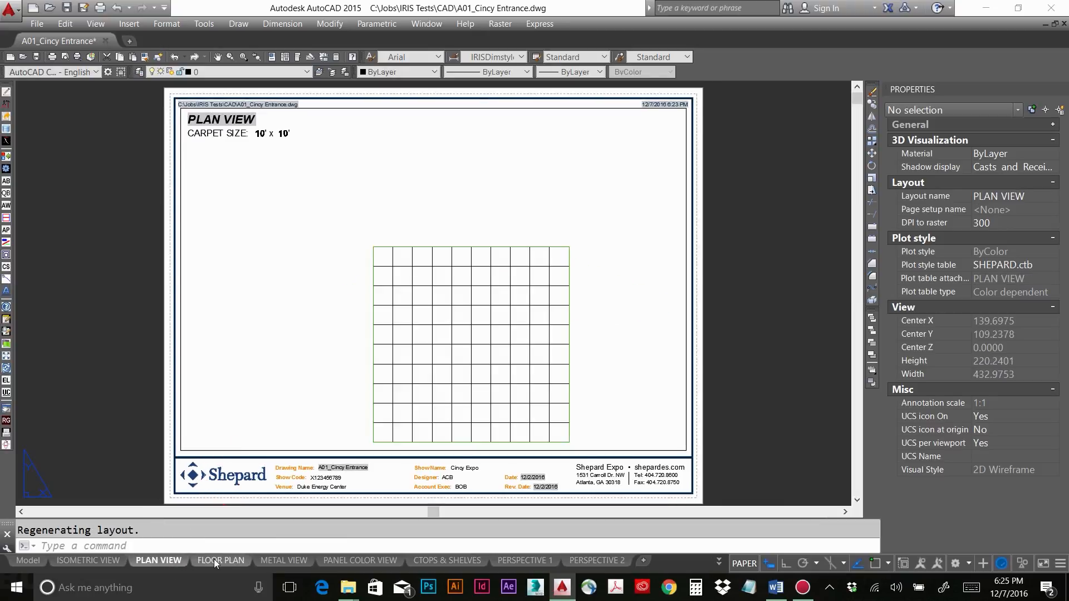
pyautogui.click(207, 561)
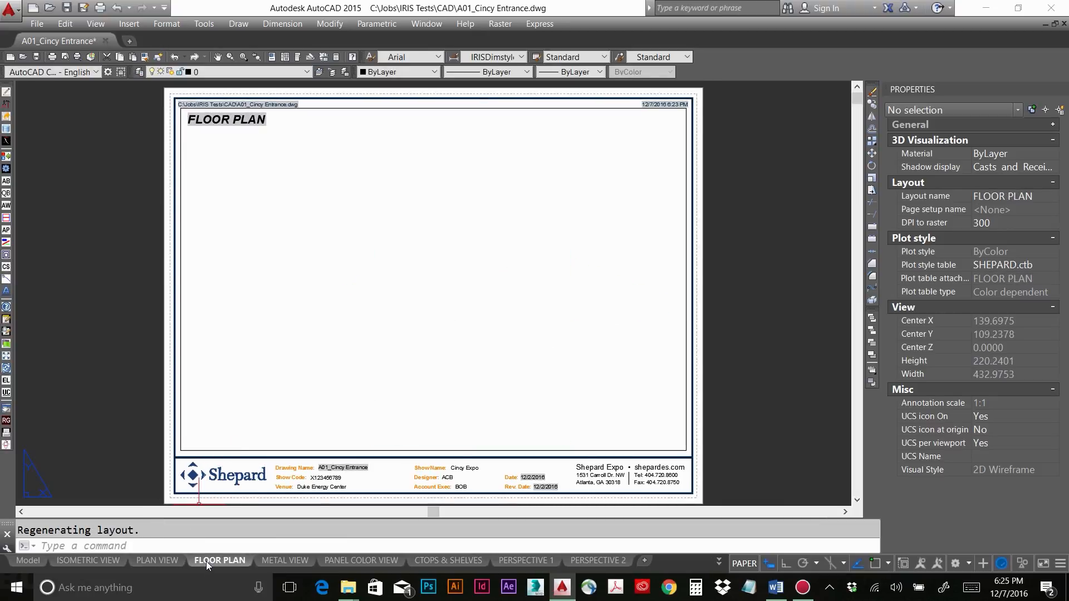
pyautogui.hotkey('ctrl', 'pagedown')
pyautogui.hotkey('ctrl', 'pagedown')
pyautogui.hotkey('ctrl', 'pagedown')
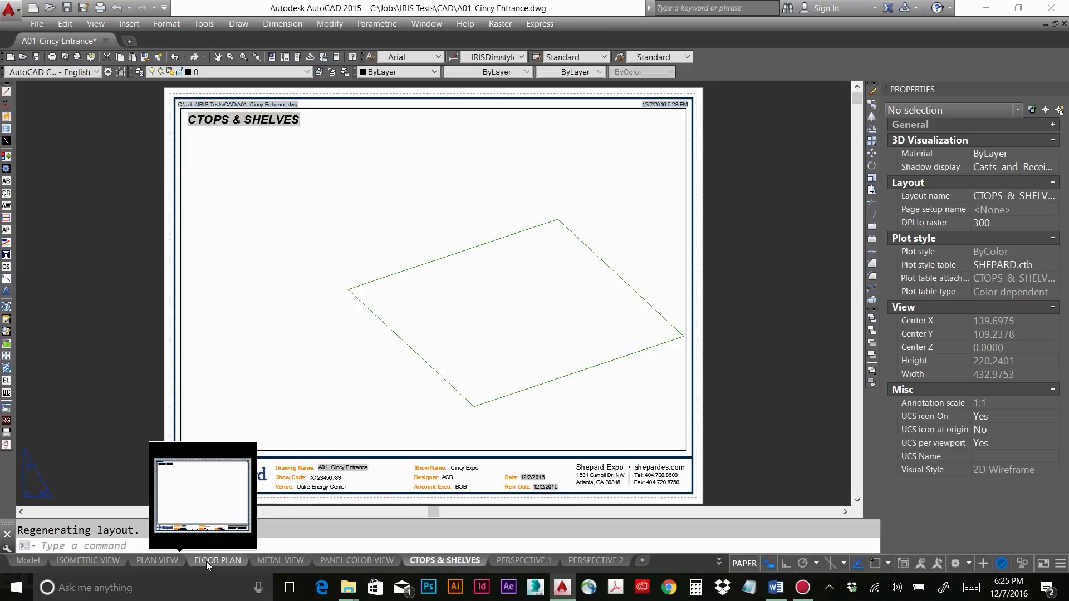
pyautogui.hotkey('ctrl', 'pagedown')
pyautogui.hotkey('ctrl', 'pagedown')
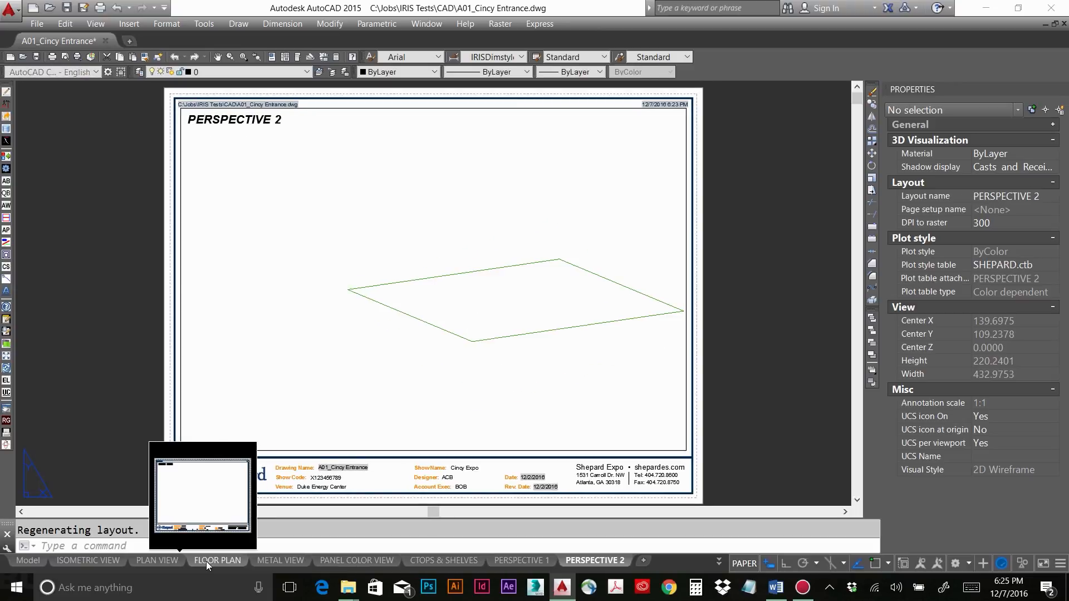
pyautogui.hotkey('ctrl', 'pagedown')
pyautogui.hotkey('ctrl', 'pagedown')
pyautogui.hotkey('ctrl', 'pagedown')
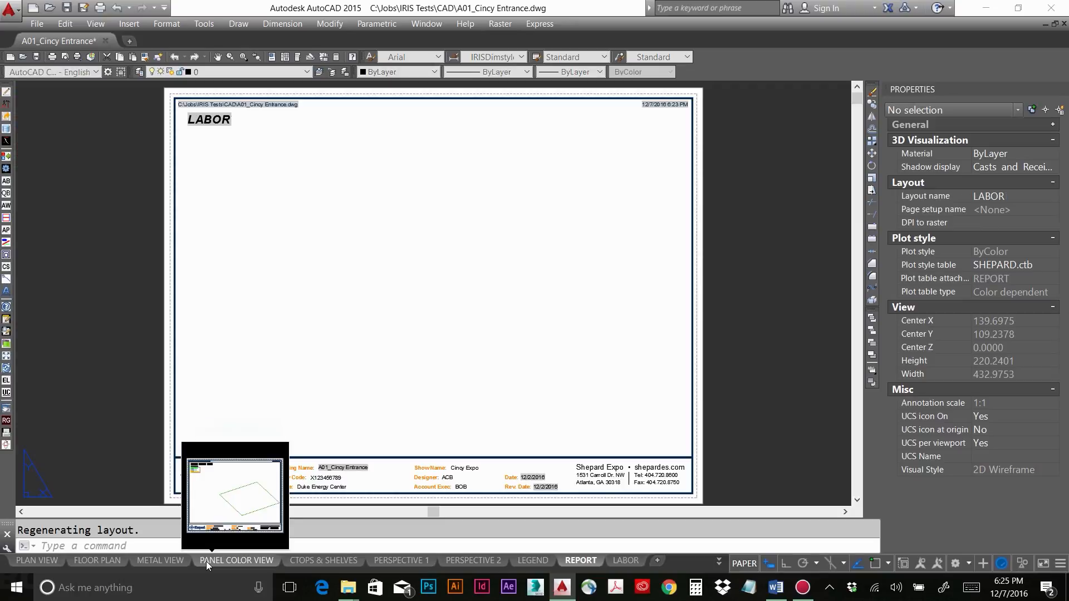
pyautogui.hotkey('ctrl', 'pagedown')
# - Review the layouts in reverse from SUMMARY to model space, and return to the ISOMETRIC VIEW layout
pyautogui.hotkey('ctrl', 'pageup')
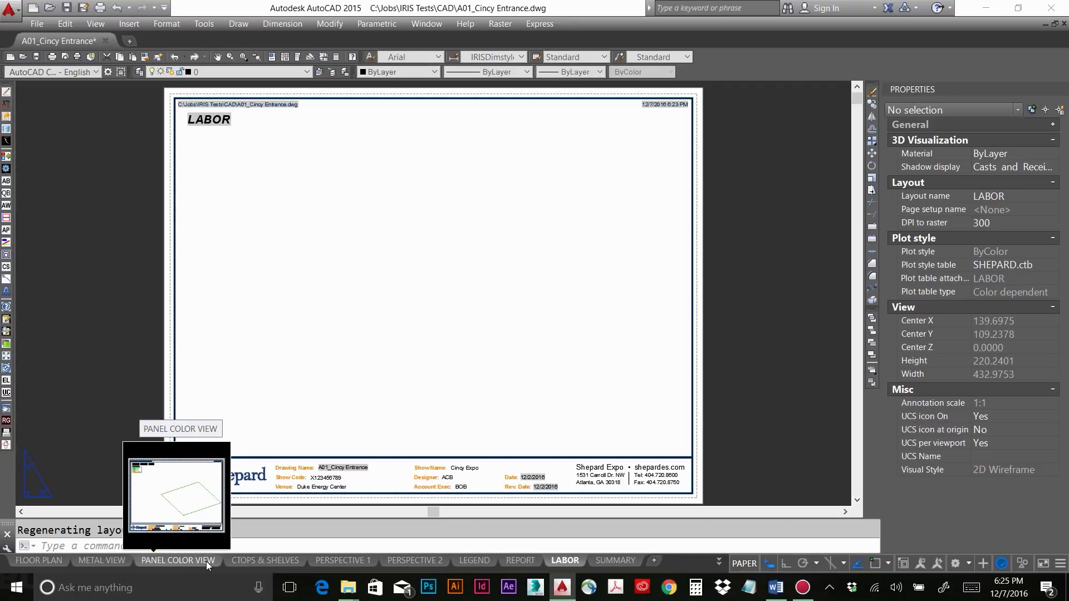
pyautogui.hotkey('ctrl', 'pageup')
pyautogui.hotkey('ctrl', 'pageup')
pyautogui.hotkey('ctrl', 'pageup')
pyautogui.hotkey('ctrl', 'pageup')
pyautogui.hotkey('ctrl', 'pageup')
pyautogui.hotkey('ctrl', 'pageup')
pyautogui.hotkey('ctrl', 'pageup')
pyautogui.hotkey('ctrl', 'pageup')
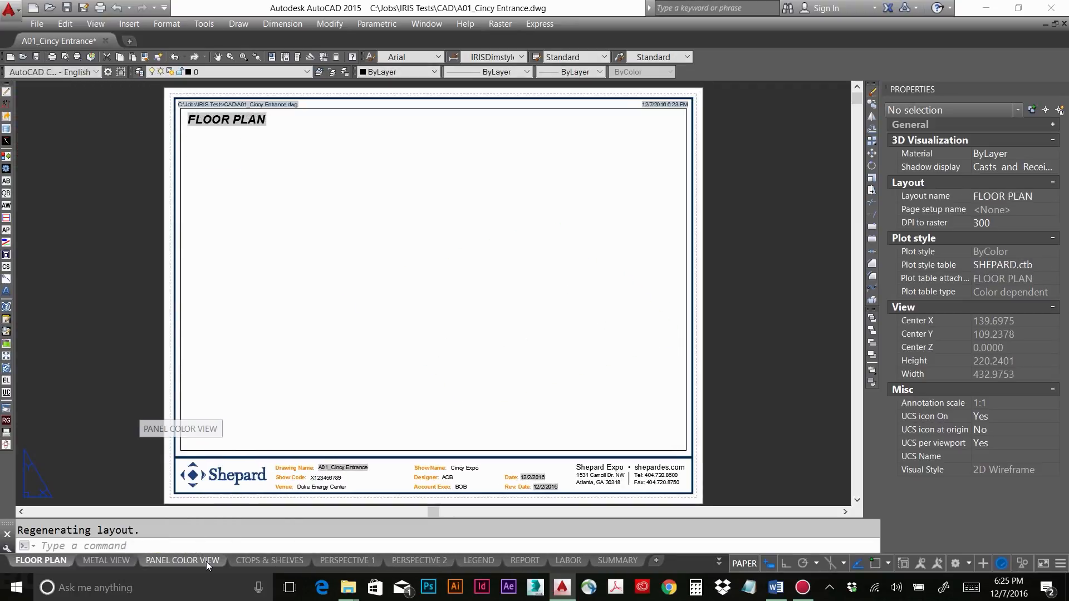
pyautogui.hotkey('ctrl', 'pageup')
pyautogui.hotkey('ctrl', 'pageup')
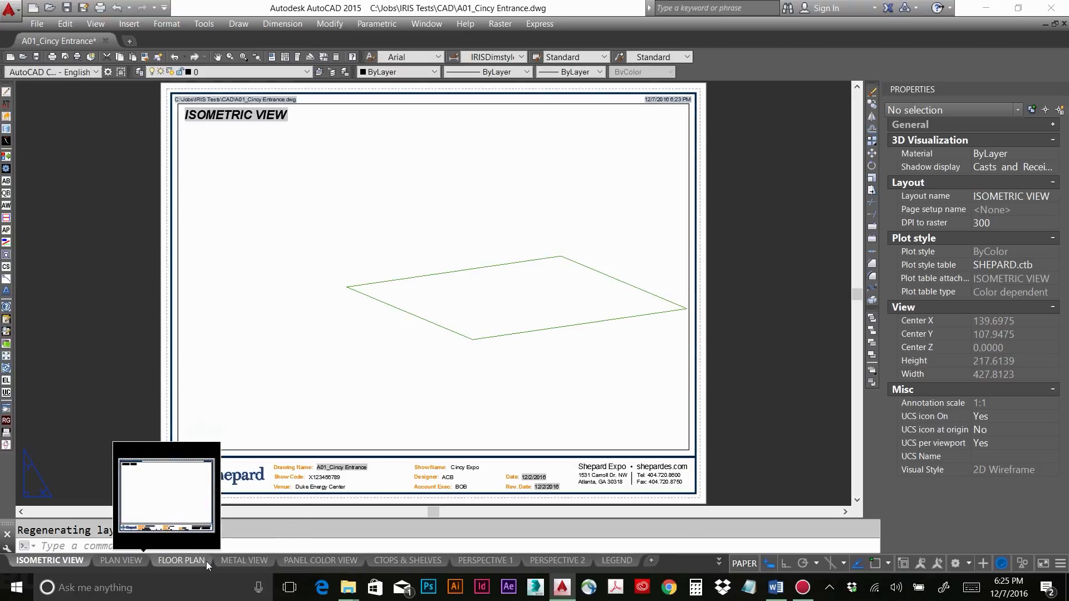
pyautogui.hotkey('ctrl', 'pageup')
pyautogui.hotkey('ctrl', 'pagedown')
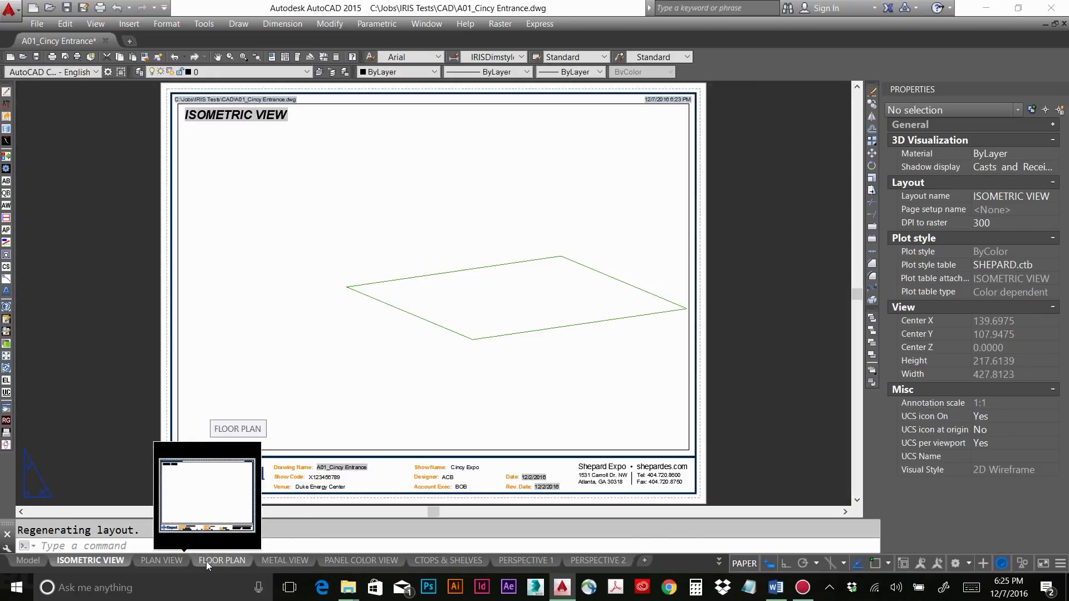
# - Turn snap off
pyautogui.press('F9')
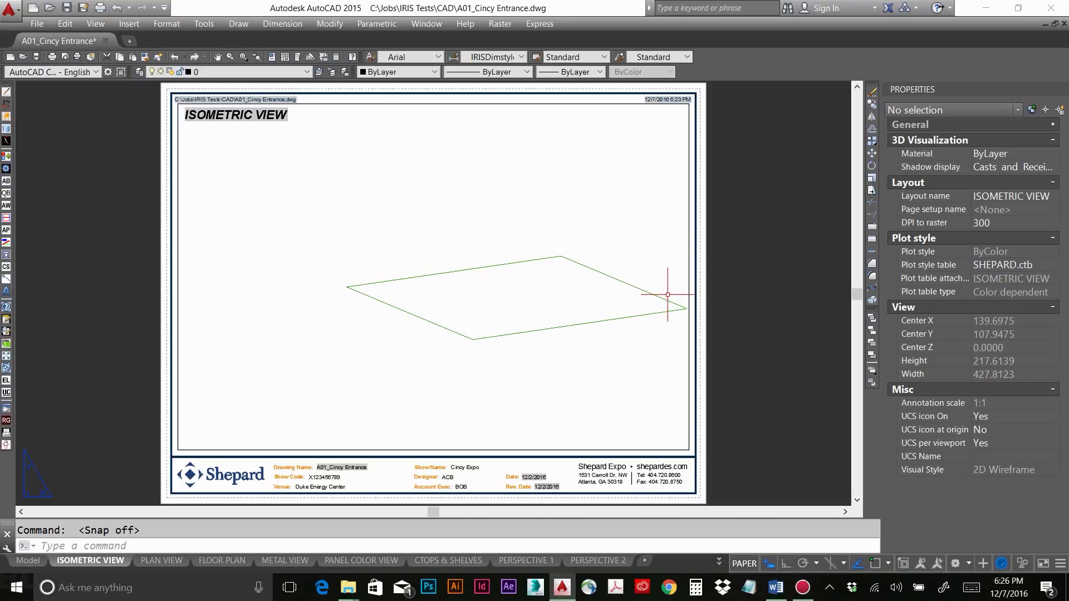
pyautogui.press('F9')
pyautogui.press('F9')
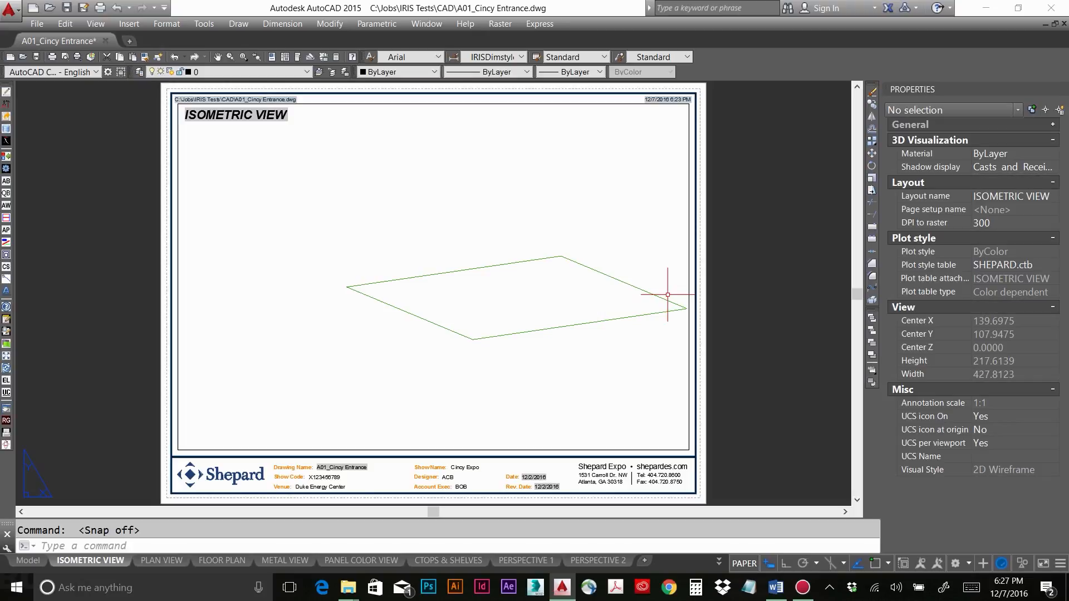